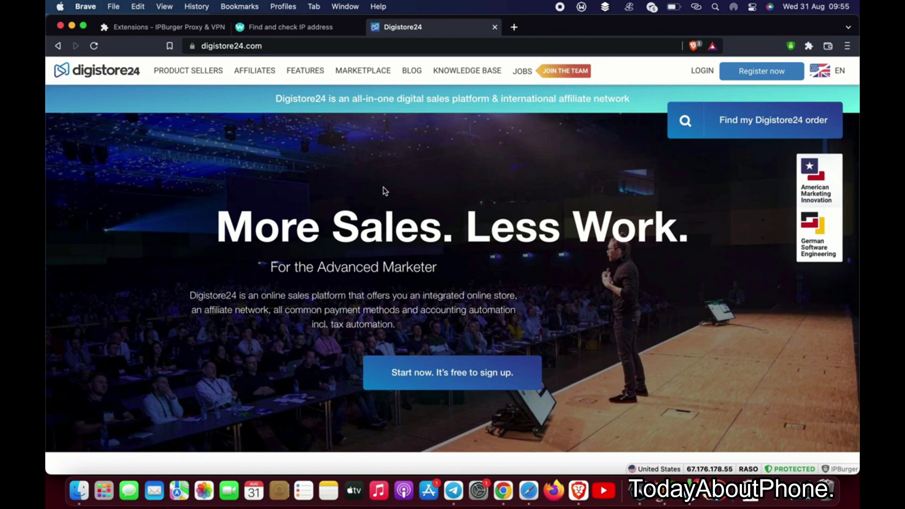
# - Start a free Digistore24 account registration from the homepage's 'Register now' button
pyautogui.click(746, 73)
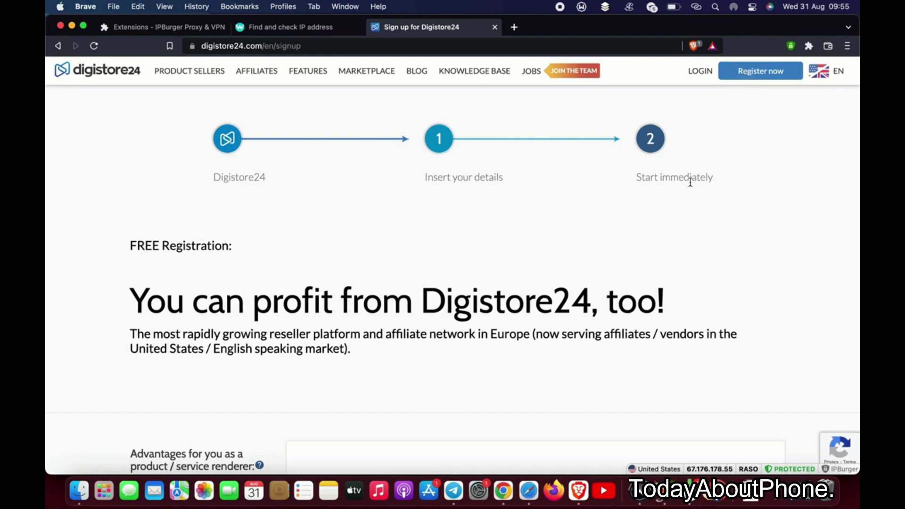
# - Scroll down to the Create Account form and place the cursor in the User name field
pyautogui.scroll(-1, 446, 305)
pyautogui.scroll(-5, 446, 305)
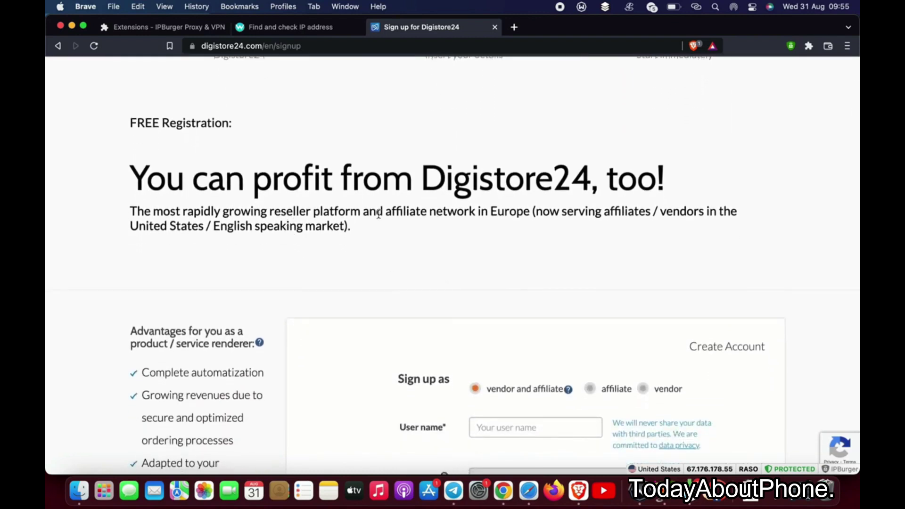
pyautogui.moveTo(135, 183); pyautogui.dragTo(343, 251)
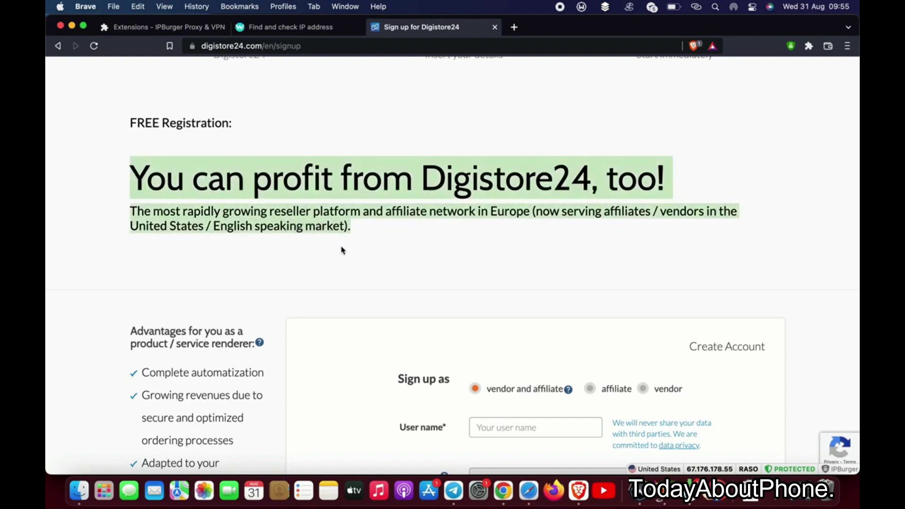
pyautogui.click(342, 251)
pyautogui.scroll(-10, 343, 250)
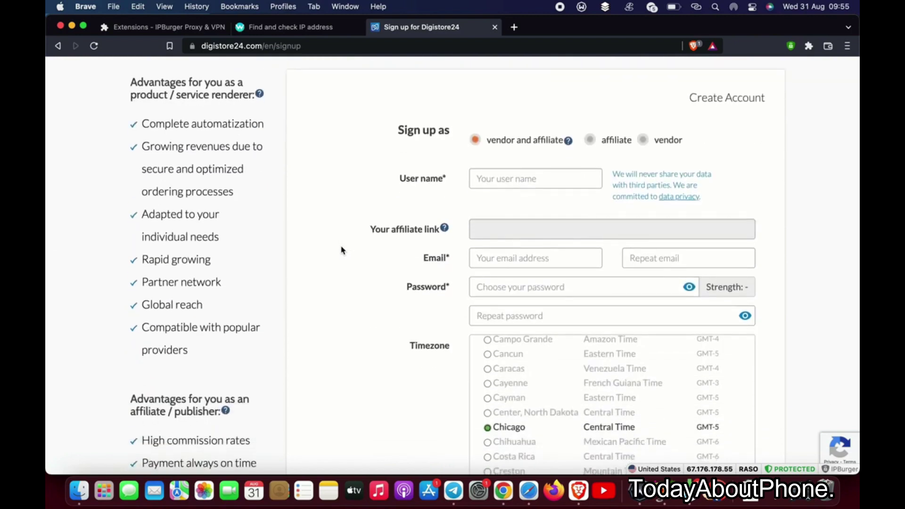
pyautogui.click(497, 180)
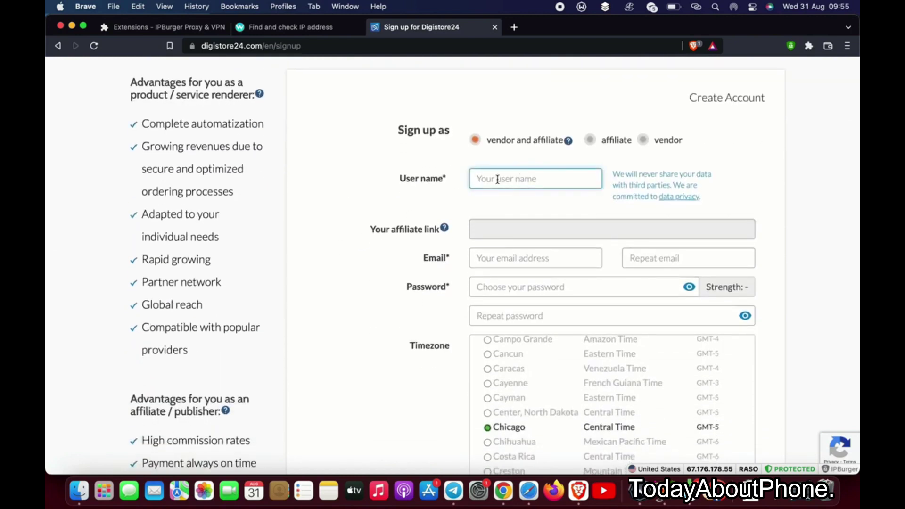
# - Enter the chosen user name, the e-mail address twice and the account password twice
pyautogui.write('Raso')
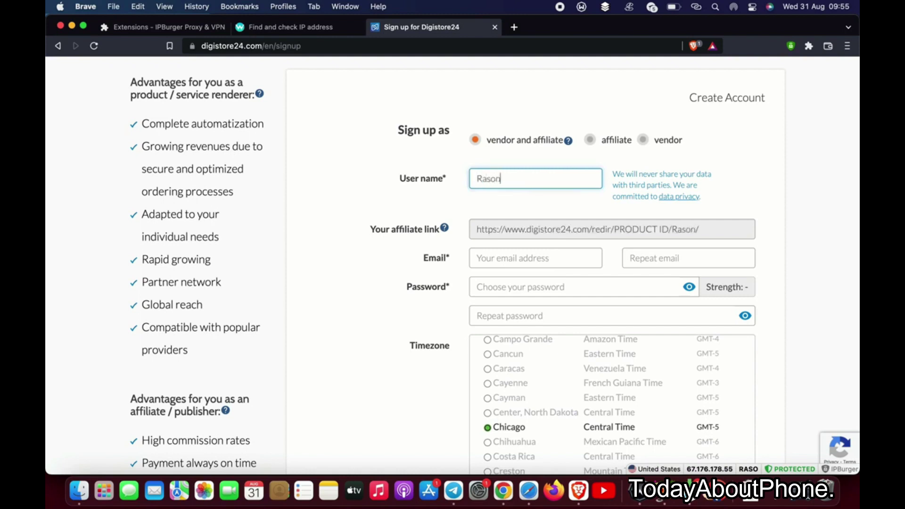
pyautogui.write('market')
pyautogui.click(508, 252)
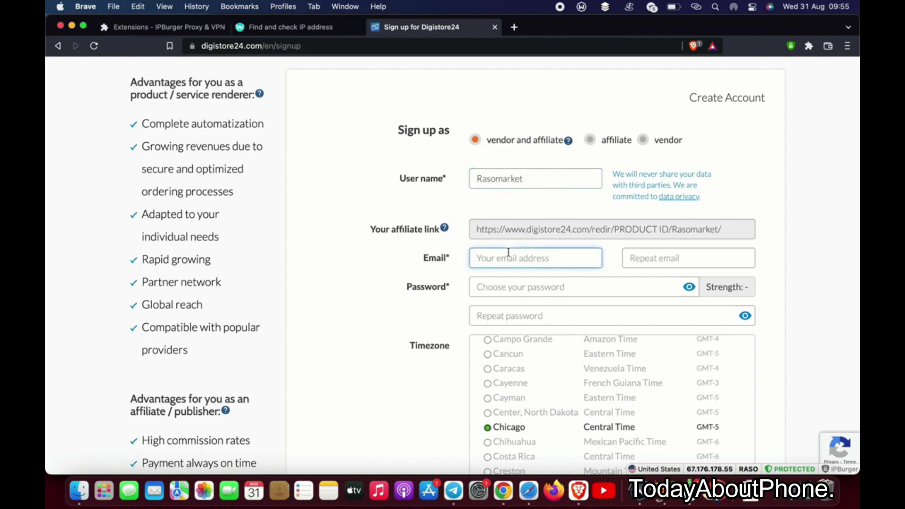
pyautogui.click(647, 260)
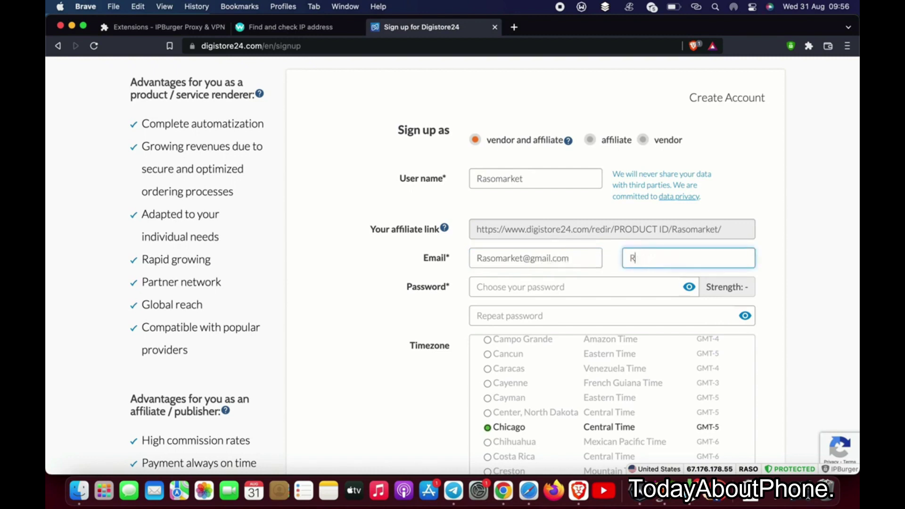
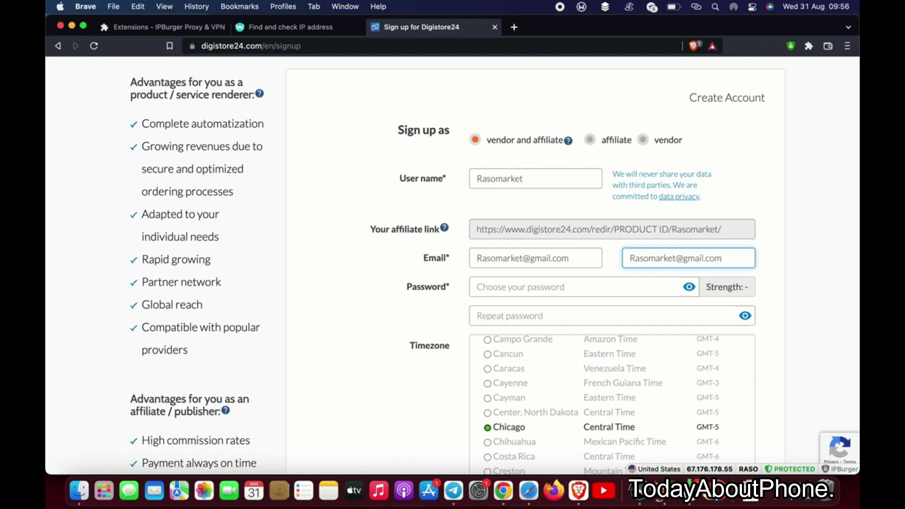
pyautogui.click(582, 288)
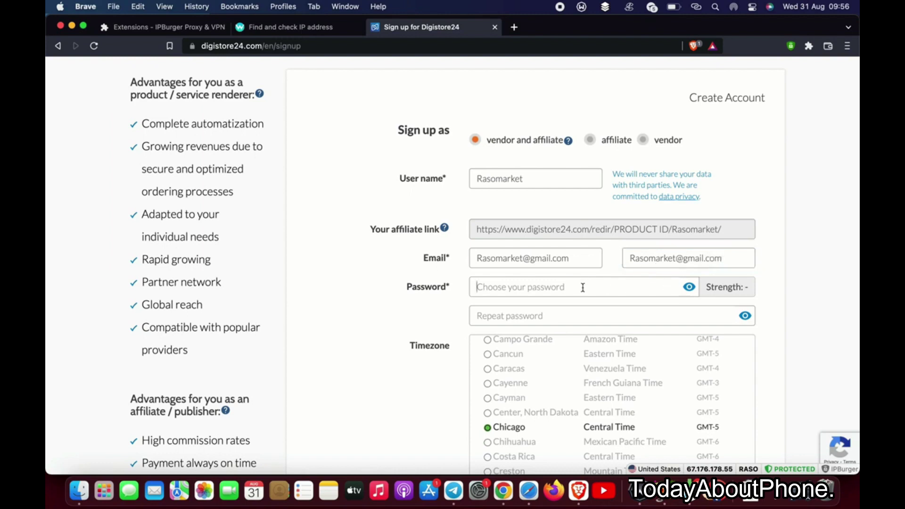
pyautogui.write('•••')
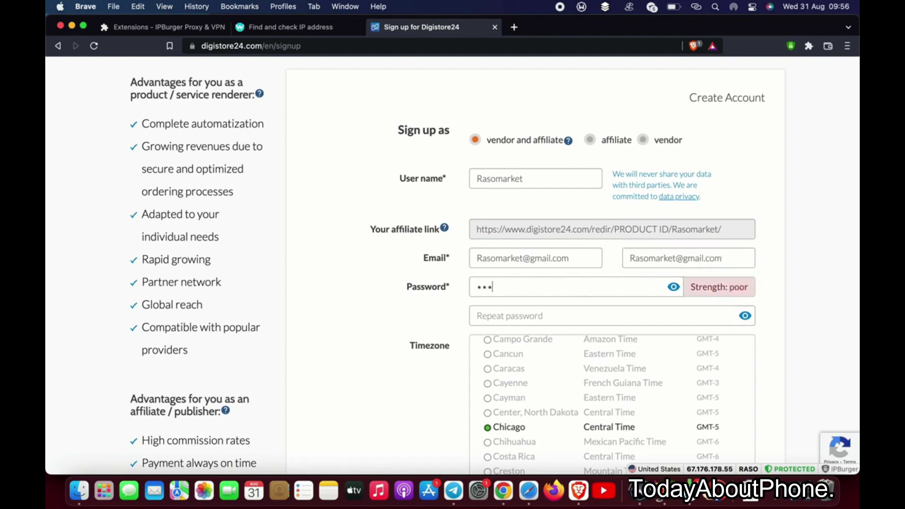
pyautogui.write('•••••')
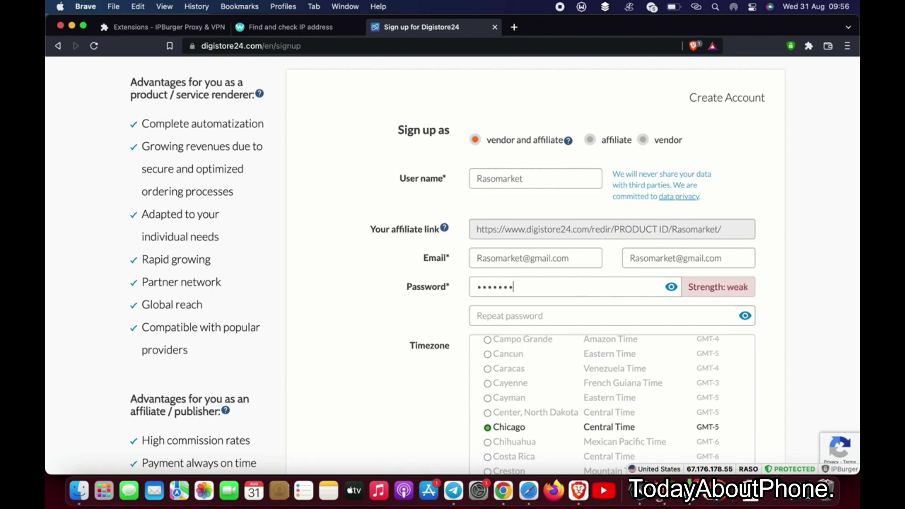
pyautogui.write('••••')
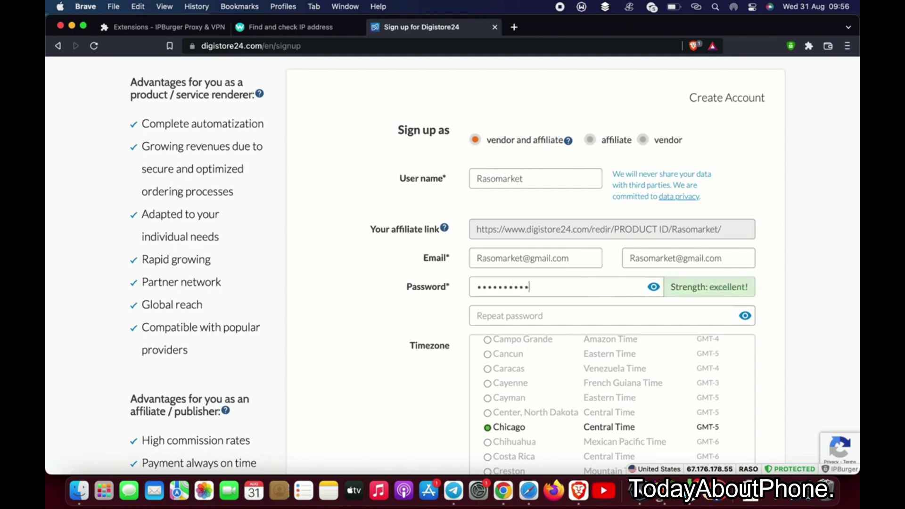
pyautogui.click(561, 318)
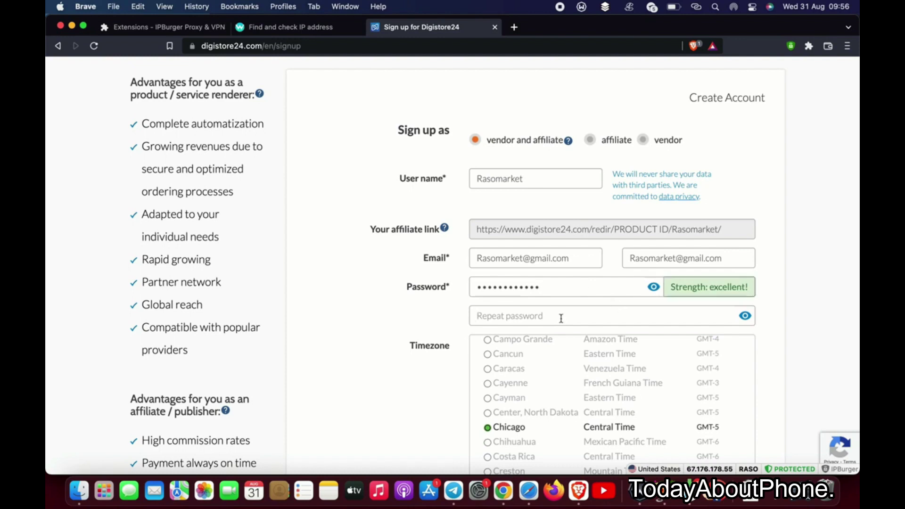
pyautogui.write('•••••••••••••')
# - Scroll down to the Personal Info section and begin the first name field
pyautogui.scroll(-4, 779, 375)
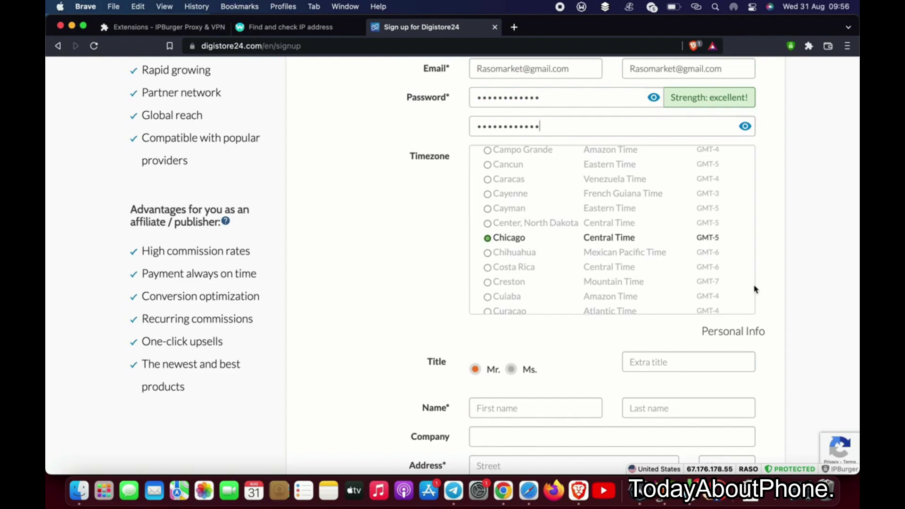
pyautogui.scroll(-4, 758, 320)
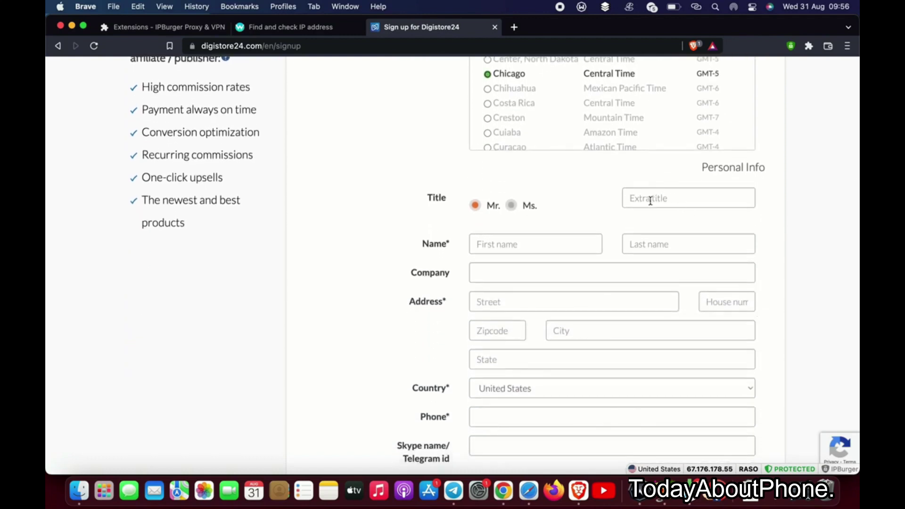
pyautogui.click(529, 245)
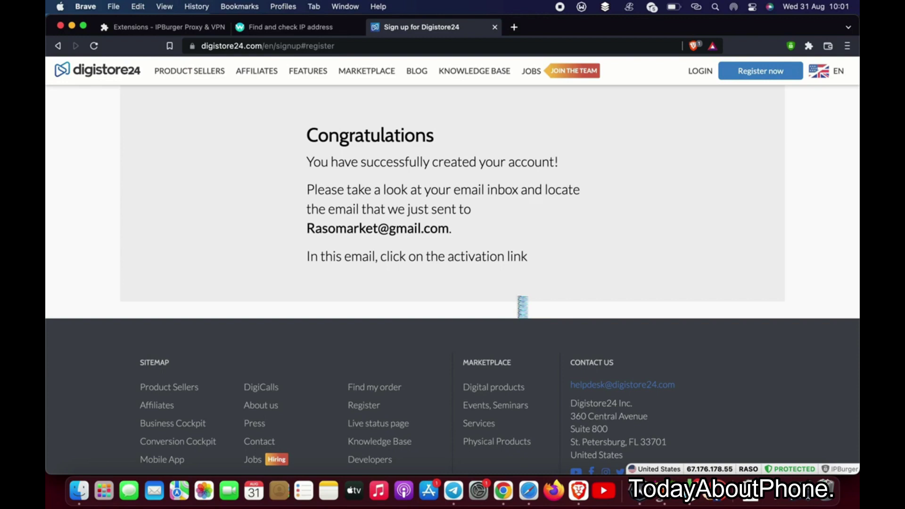
# - In Gmail, open the Digistore24 confirmation email, copy its activation link, and return to Brave
pyautogui.click(528, 491)
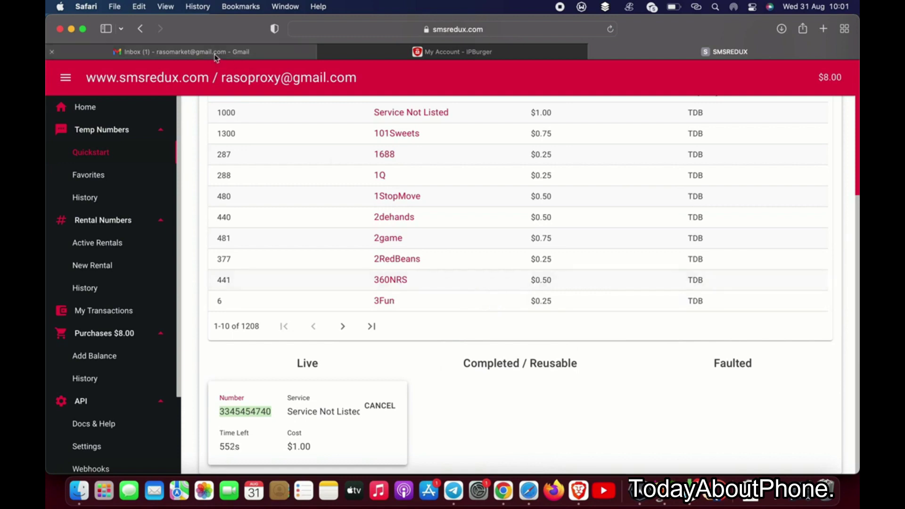
pyautogui.click(229, 52)
pyautogui.click(358, 260)
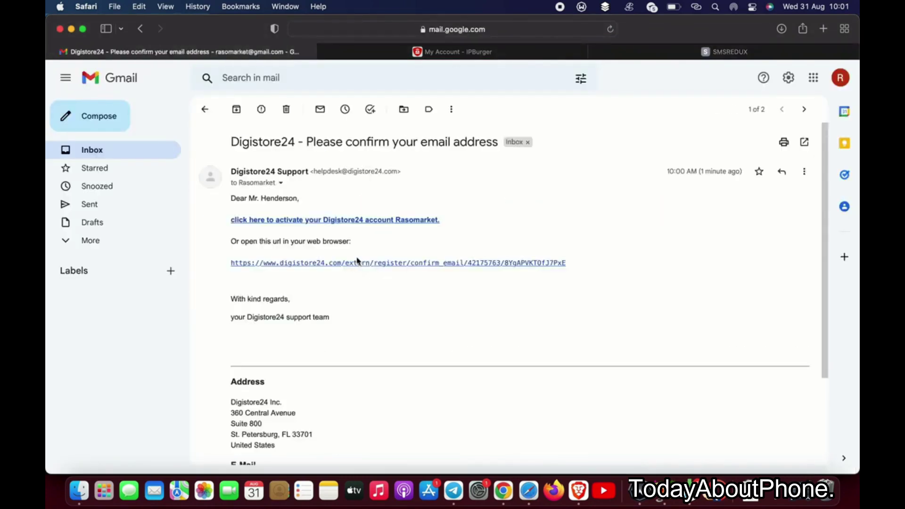
pyautogui.rightClick(289, 266)
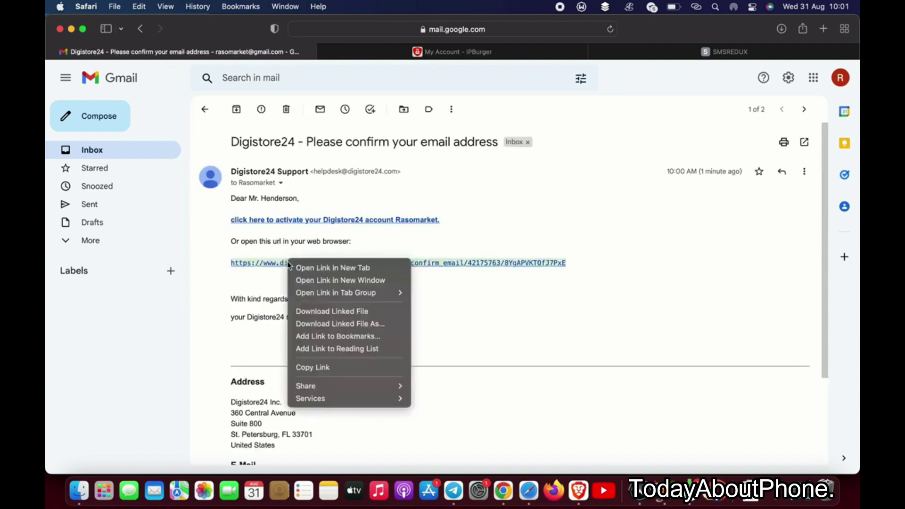
pyautogui.click(464, 311)
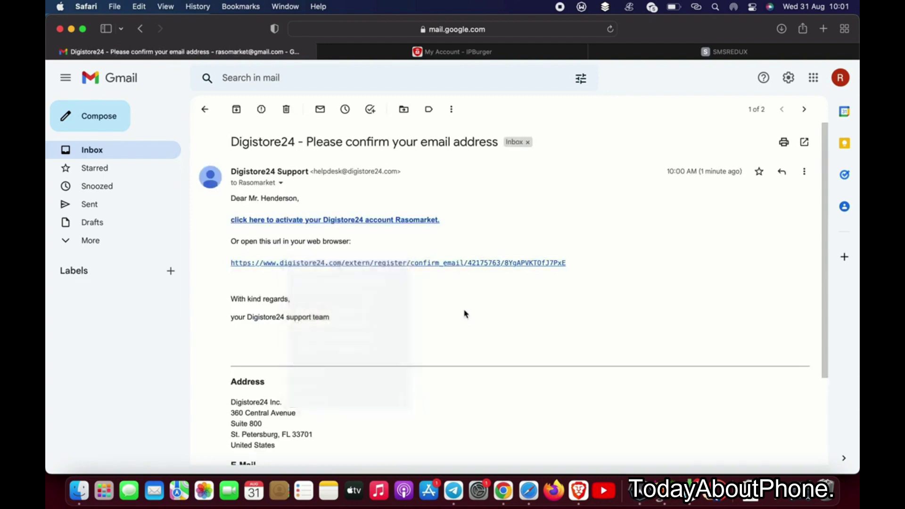
pyautogui.rightClick(458, 268)
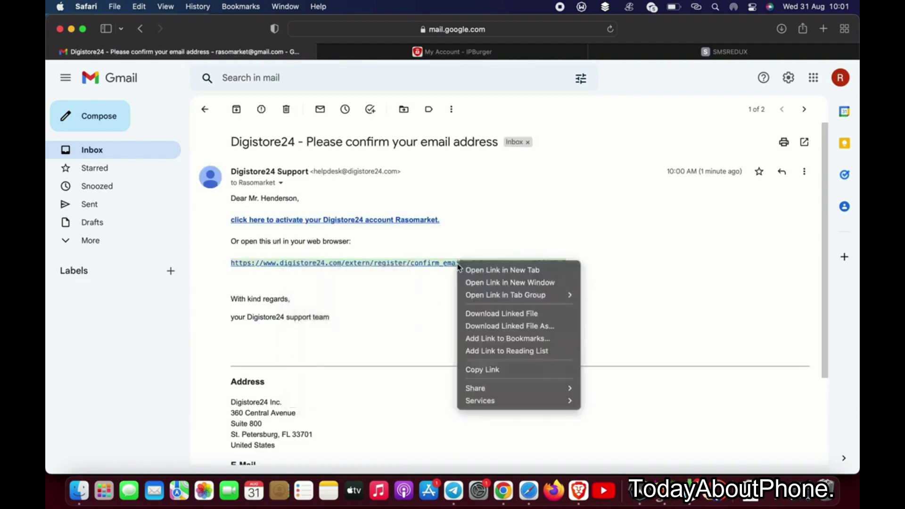
pyautogui.click(486, 369)
pyautogui.click(579, 490)
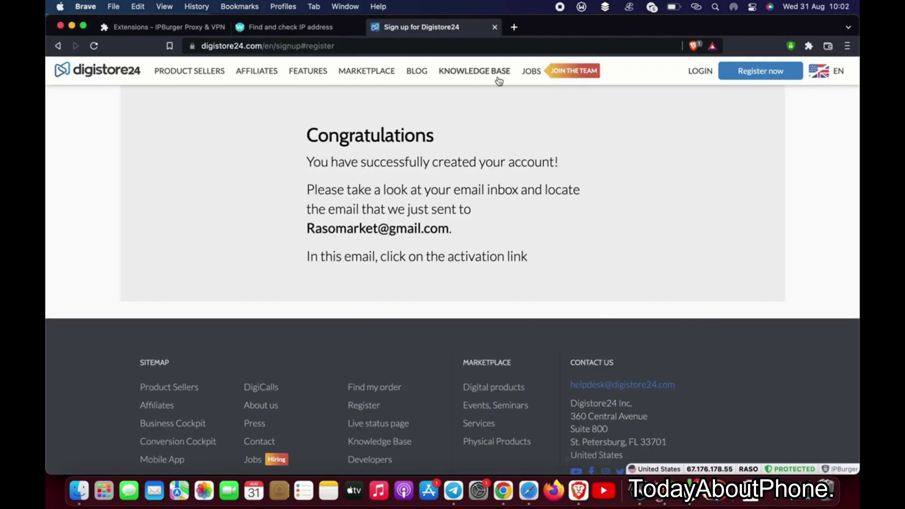
# - Load the copied confirmation link in a new tab and confirm the e-mail with the account password
pyautogui.click(514, 26)
pyautogui.press('super+v')
pyautogui.press('Return')
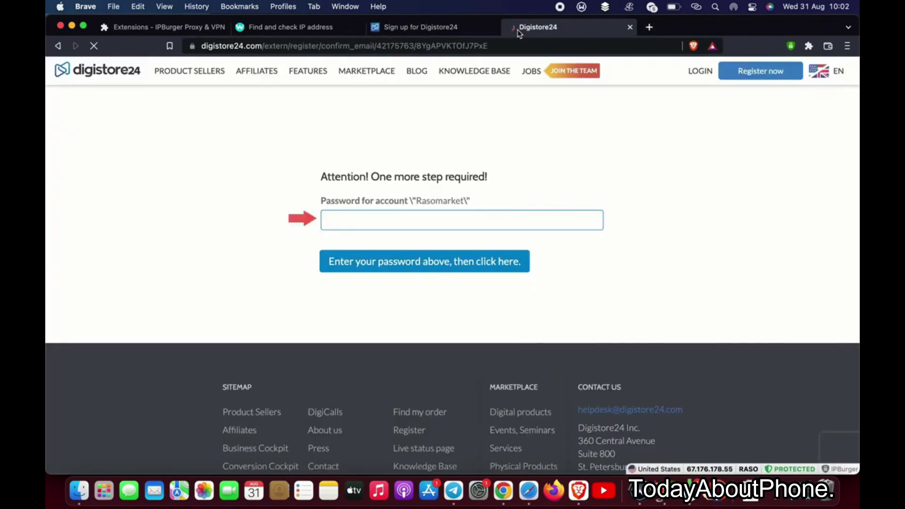
pyautogui.click(348, 221)
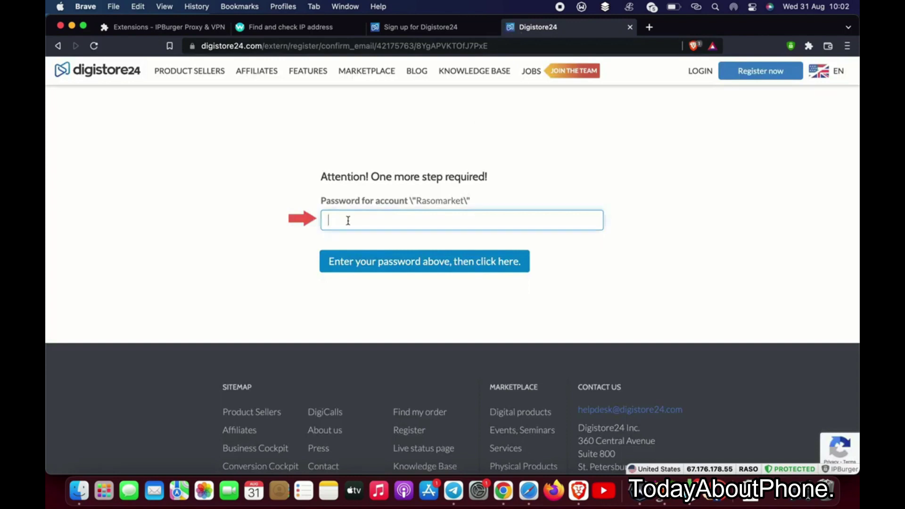
pyautogui.write('••••••••••••')
pyautogui.click(415, 262)
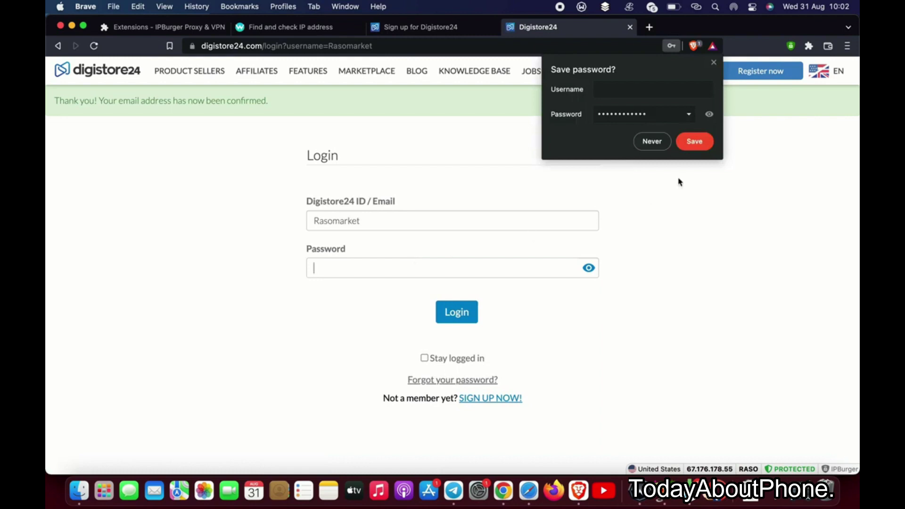
# - Log in to the new account with its password, staying logged in and saving the password
pyautogui.click(652, 141)
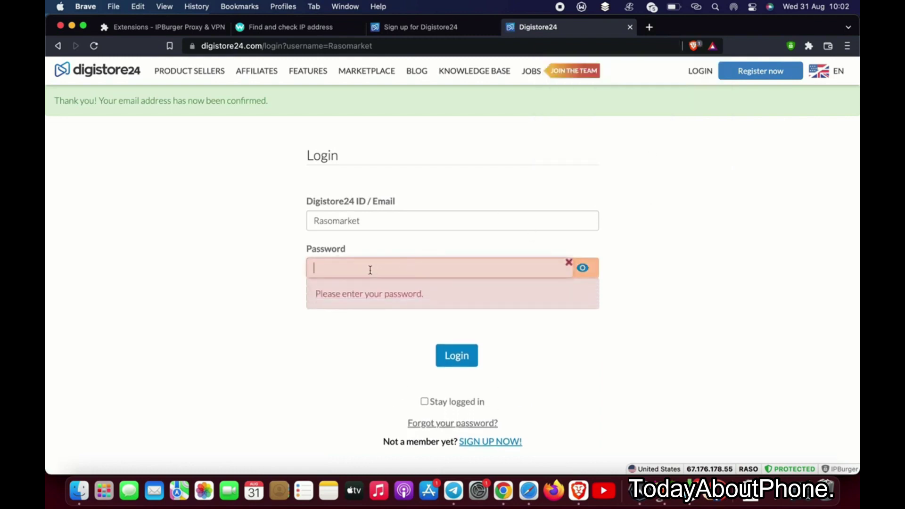
pyautogui.write('••••••••••••')
pyautogui.click(432, 402)
pyautogui.click(463, 318)
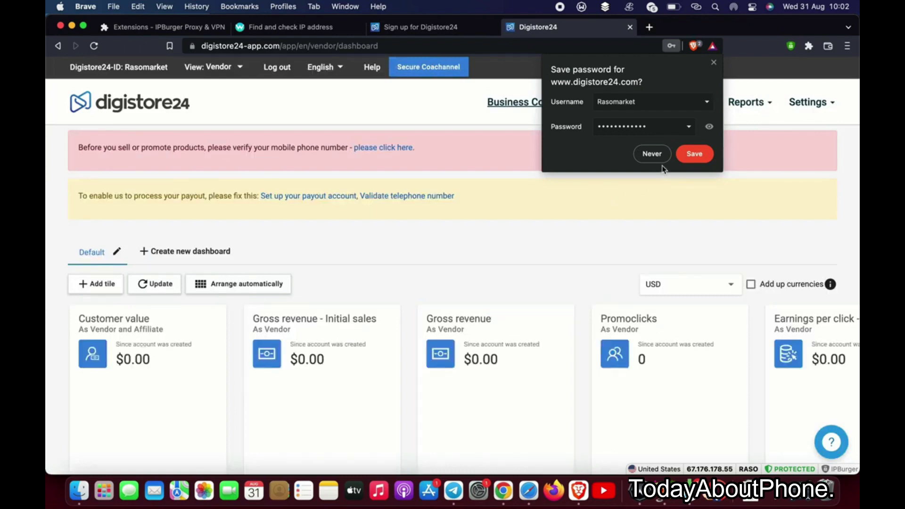
pyautogui.click(695, 154)
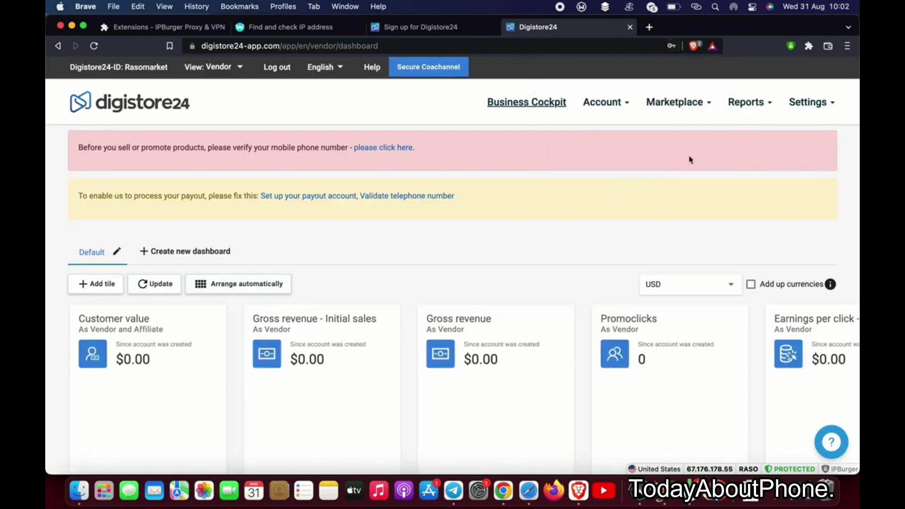
# - Open the mobile phone verification form, then bring the Safari window forward
pyautogui.click(392, 148)
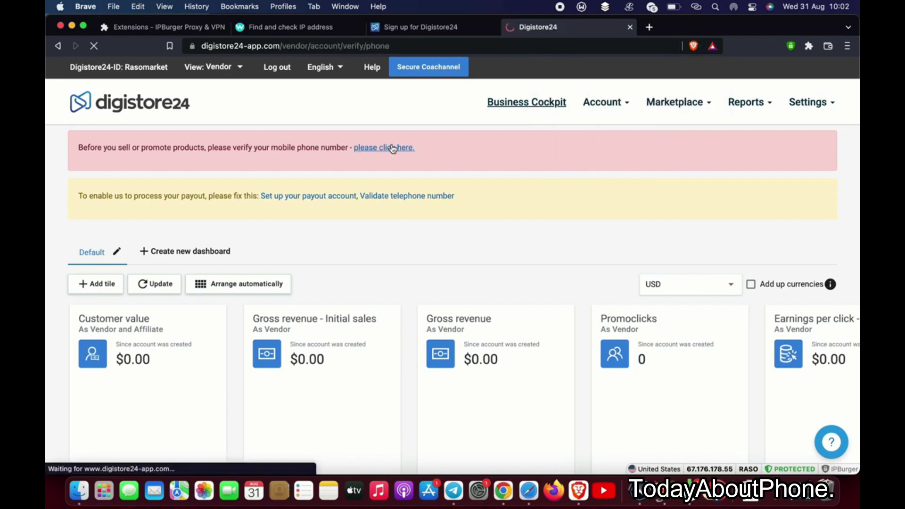
pyautogui.click(385, 249)
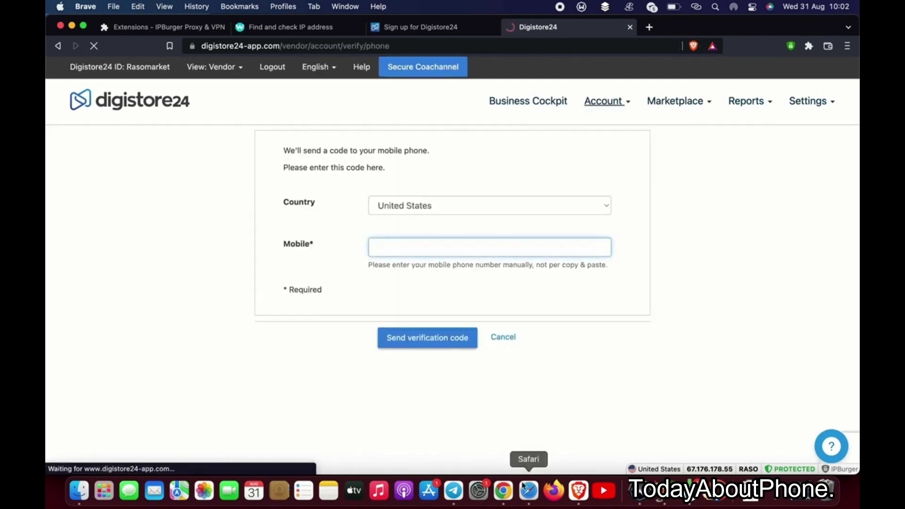
pyautogui.click(529, 490)
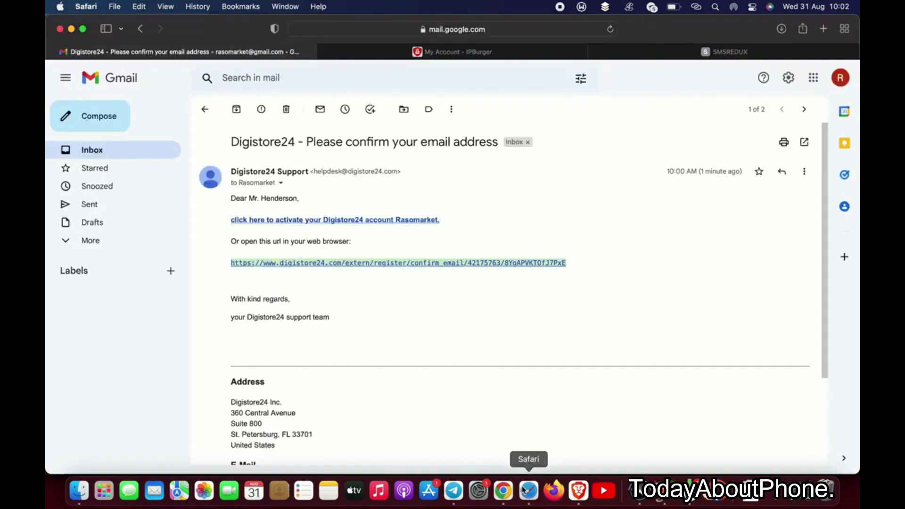
# - Copy the rented SMSRedux temporary phone number and go back to the Digistore24 verification page
pyautogui.click(619, 57)
pyautogui.moveTo(247, 412)
pyautogui.rightClick(247, 414)
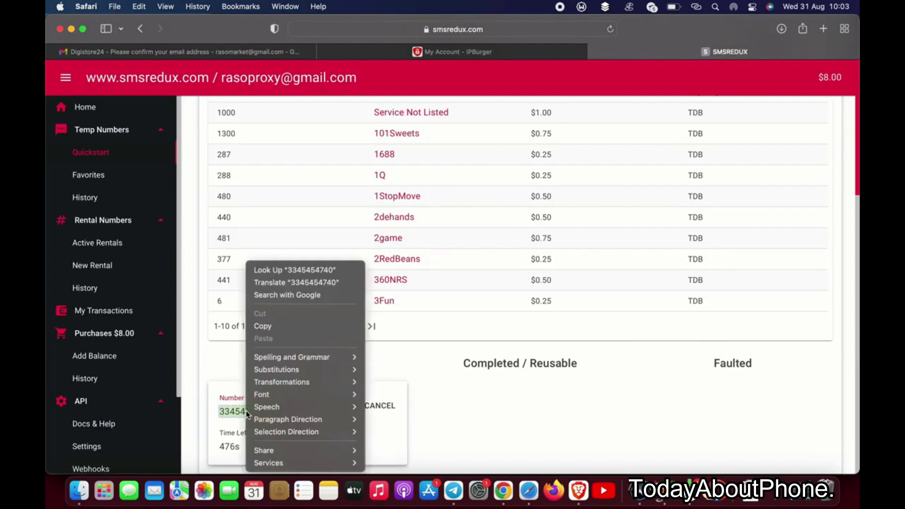
pyautogui.click(293, 324)
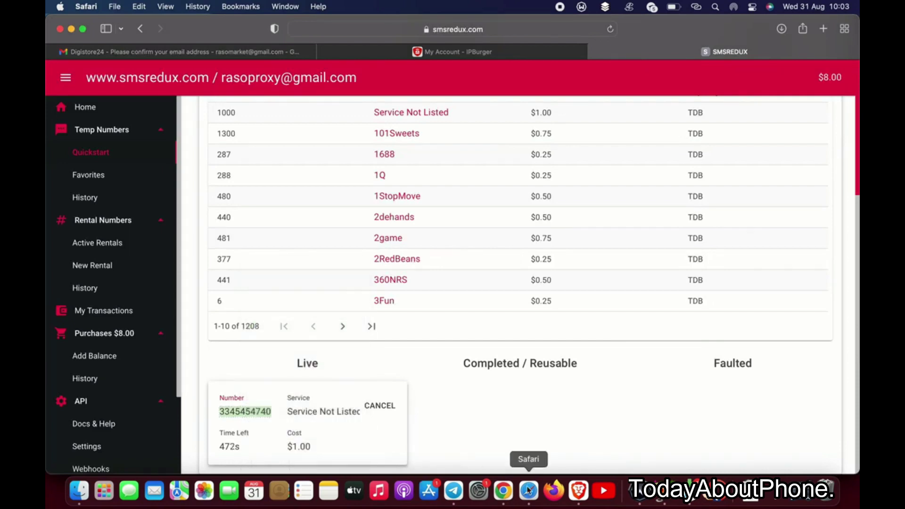
pyautogui.click(578, 491)
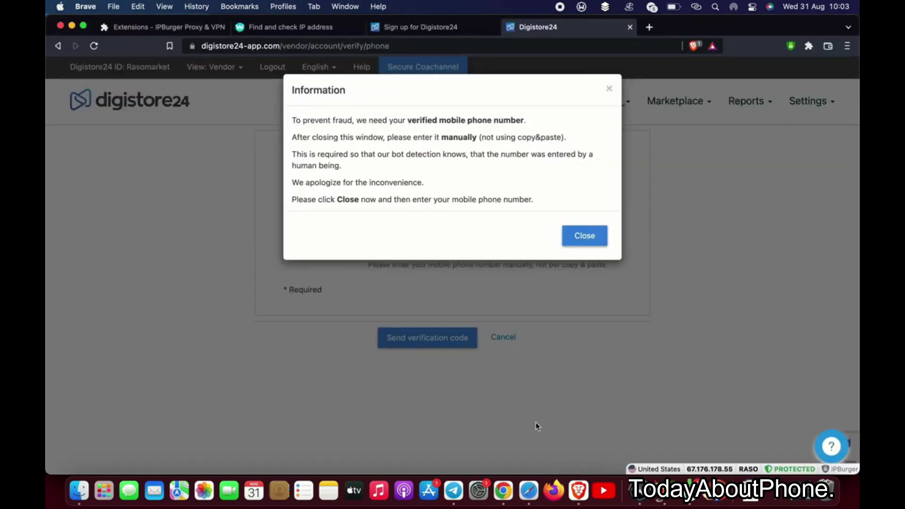
# - Close the fraud notice, enter +1 in the Mobile field, and dismiss the paste-blocked alert
pyautogui.click(584, 240)
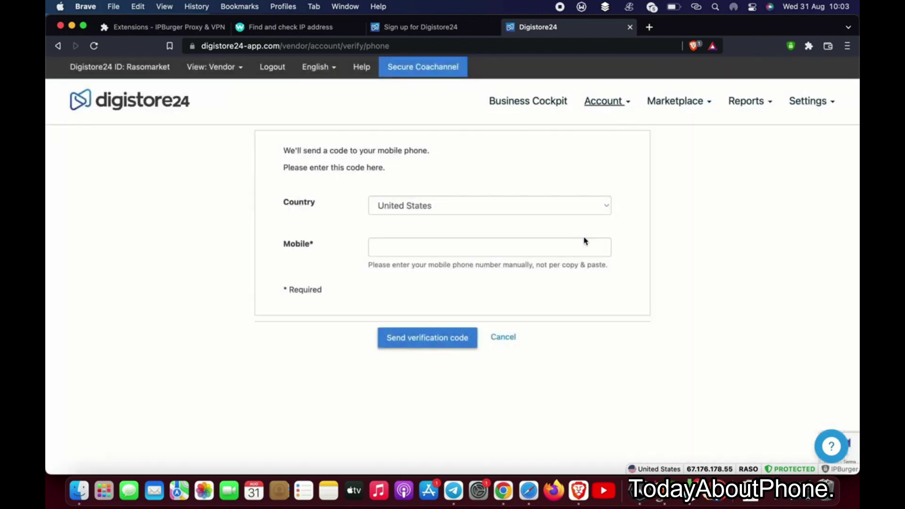
pyautogui.click(464, 248)
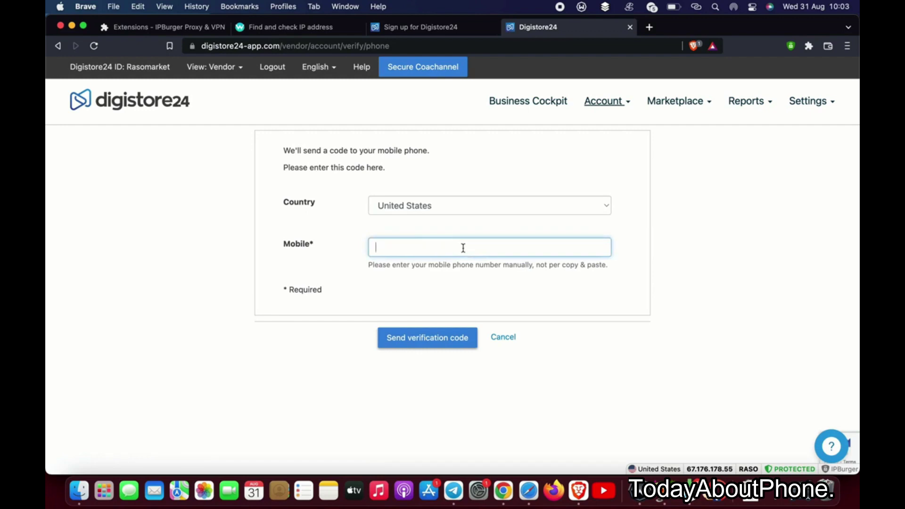
pyautogui.write('+1')
pyautogui.press('super+v')
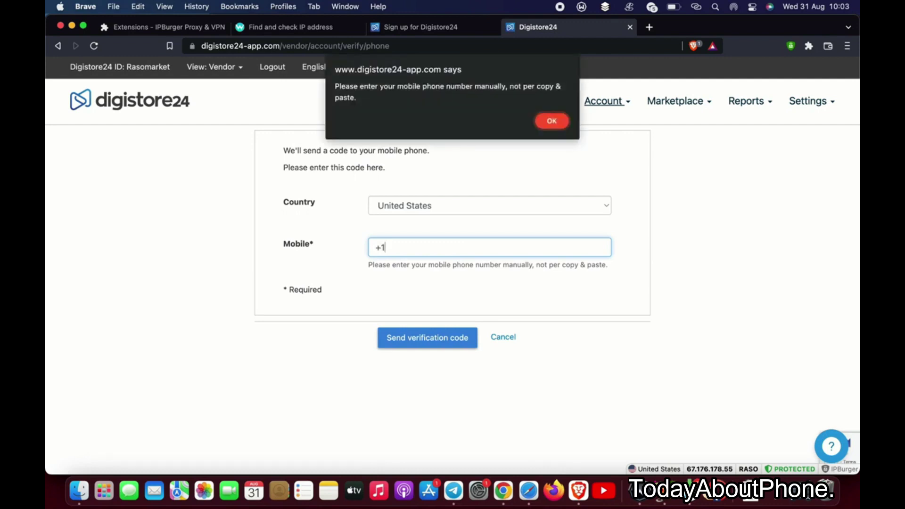
pyautogui.click(552, 121)
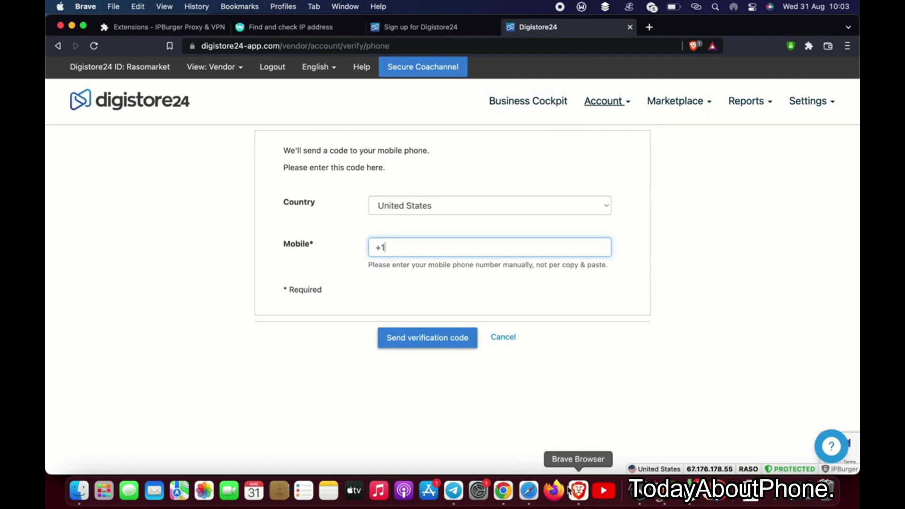
pyautogui.click(529, 491)
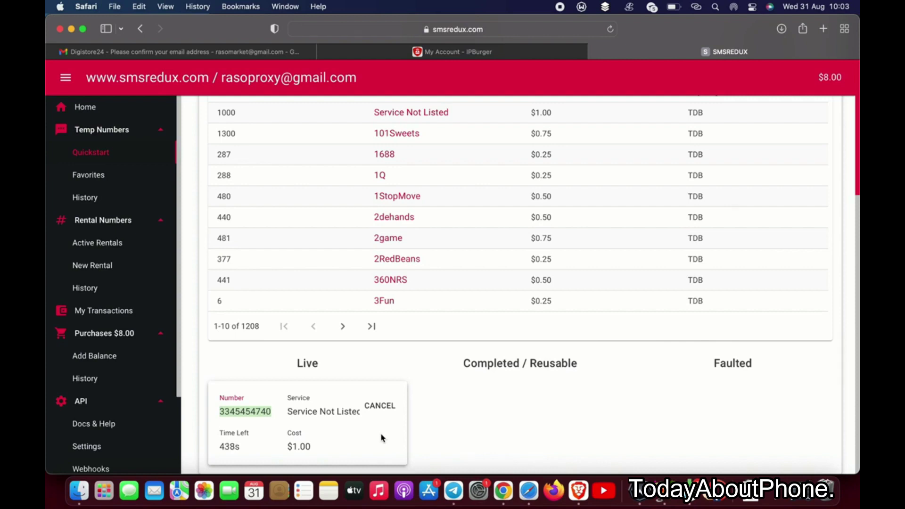
# - Type the rest of the mobile number manually and send the verification code
pyautogui.click(577, 490)
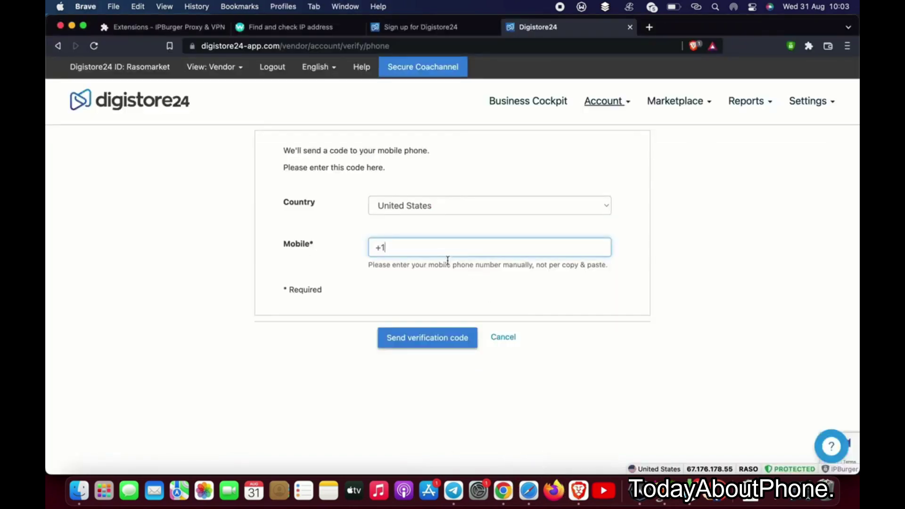
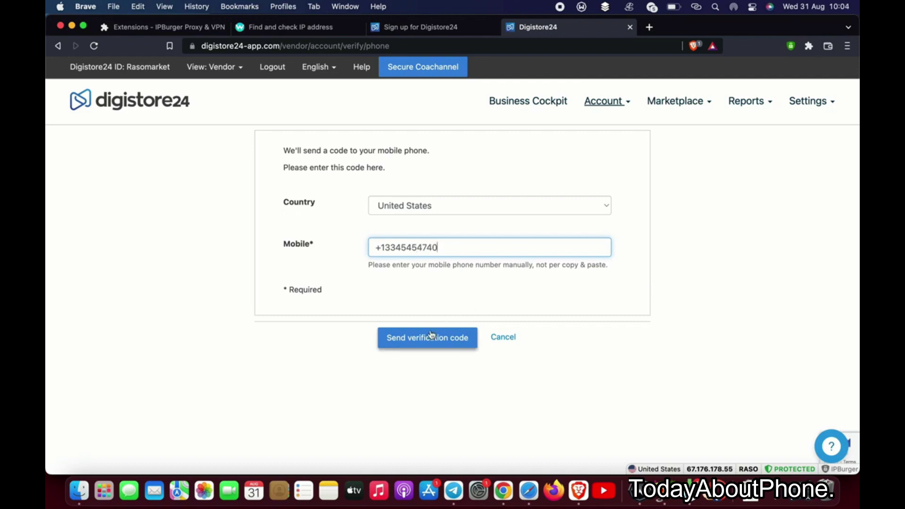
pyautogui.click(423, 343)
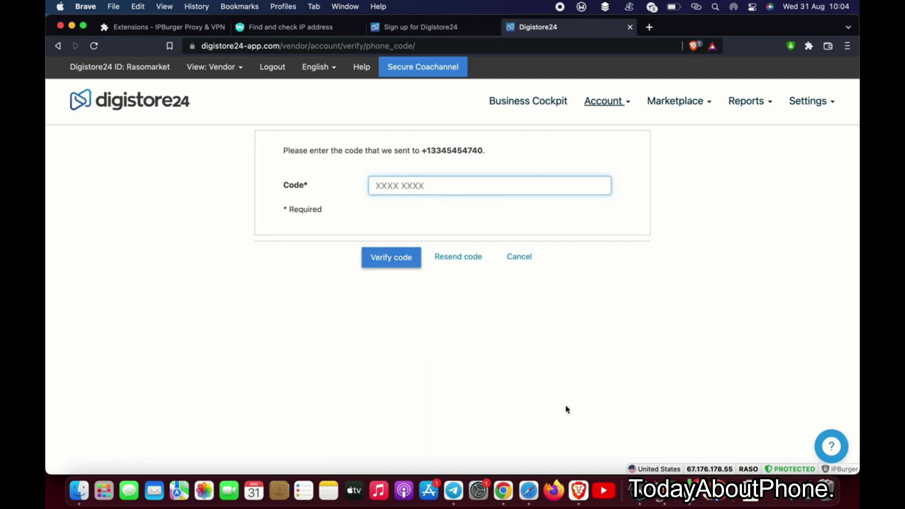
pyautogui.click(529, 489)
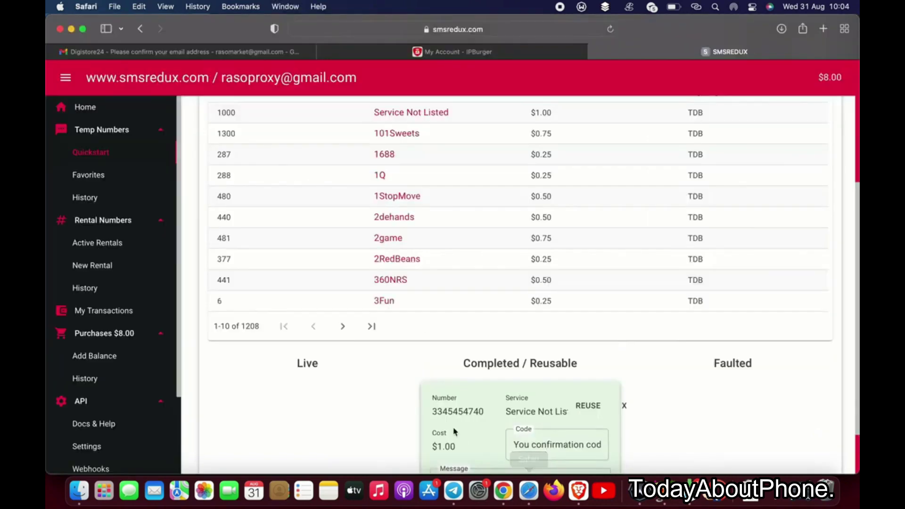
# - Scroll the SMSRedux page and try selecting the code in the code field
pyautogui.scroll(-3, 453, 429)
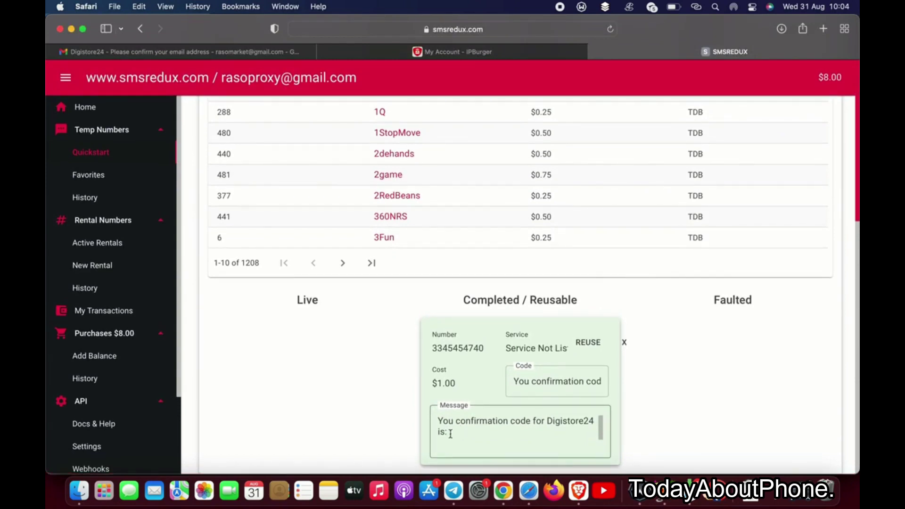
pyautogui.scroll(1, 538, 437)
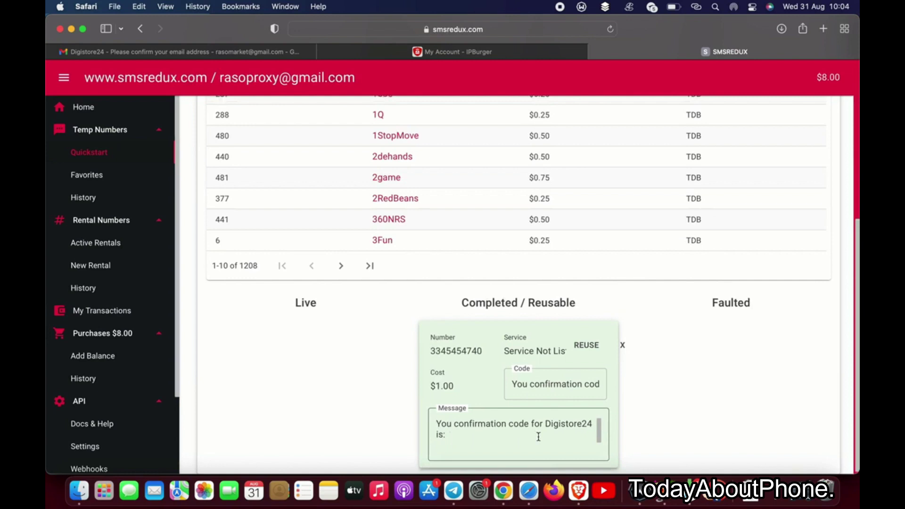
pyautogui.hscroll(-3, 539, 436)
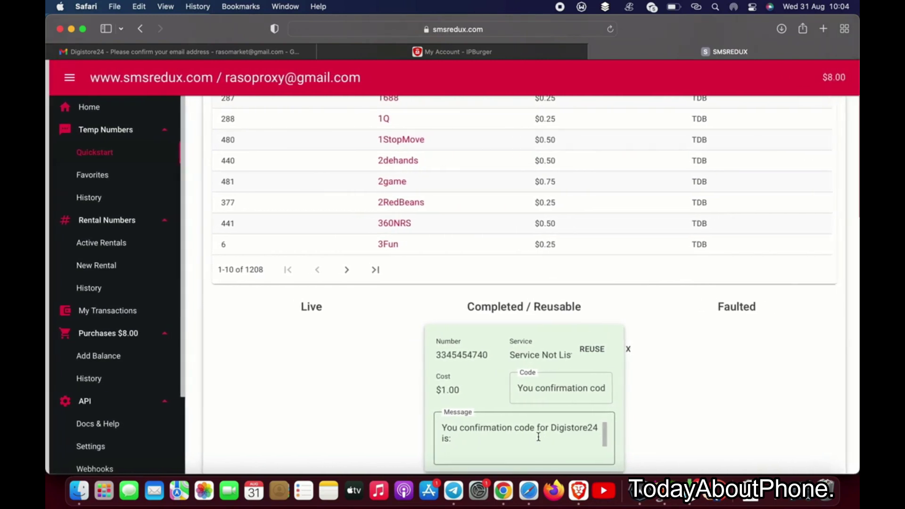
pyautogui.doubleClick(546, 394)
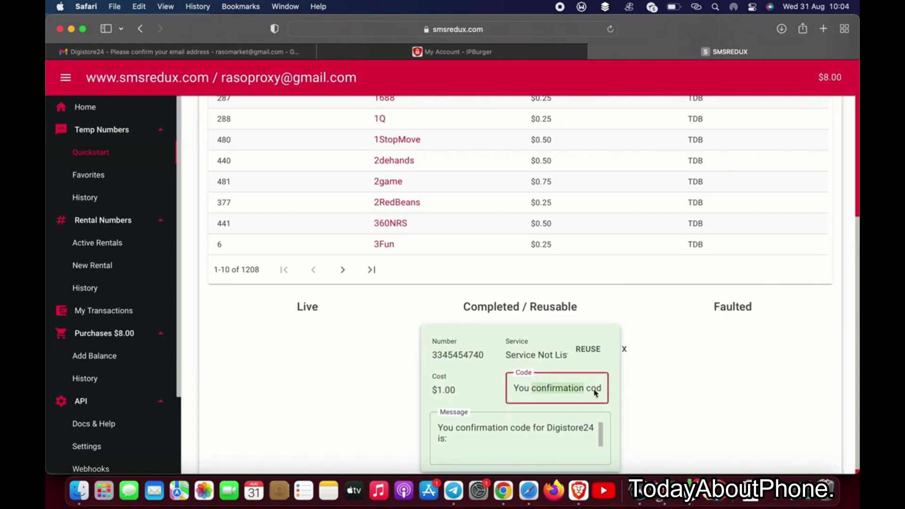
pyautogui.click(543, 365)
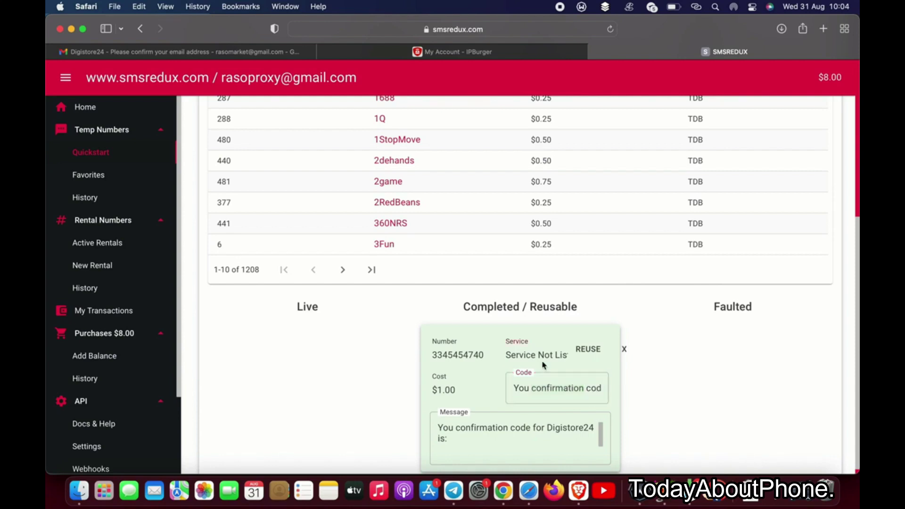
pyautogui.click(601, 393)
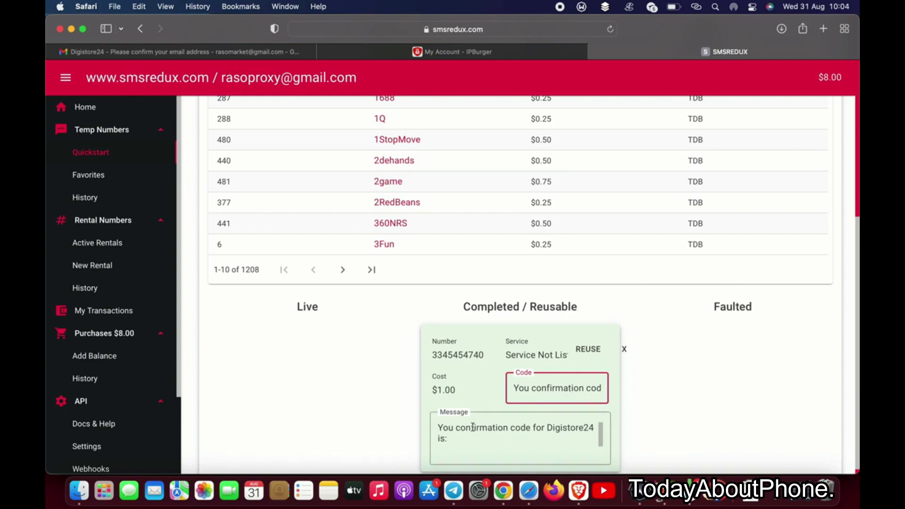
# - Select the verification code inside the received message text and copy it
pyautogui.click(453, 443)
pyautogui.scroll(-2, 453, 443)
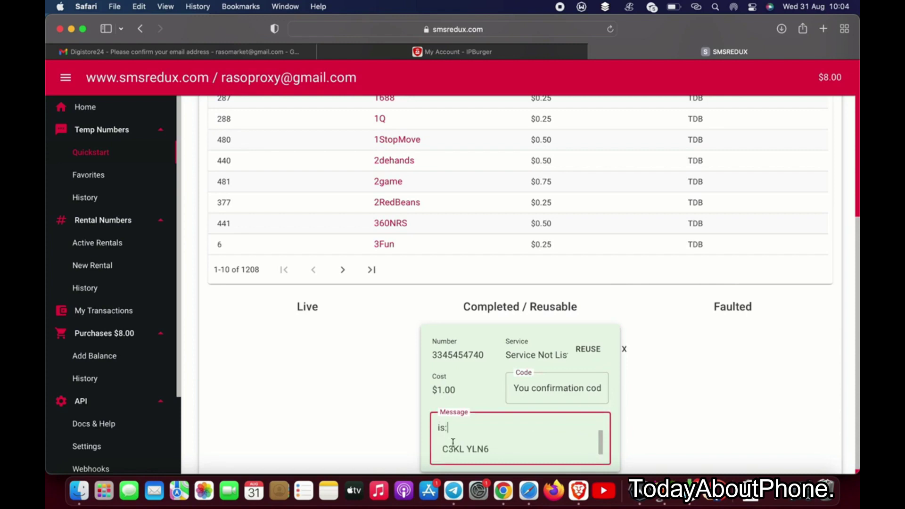
pyautogui.moveTo(441, 448); pyautogui.dragTo(485, 450)
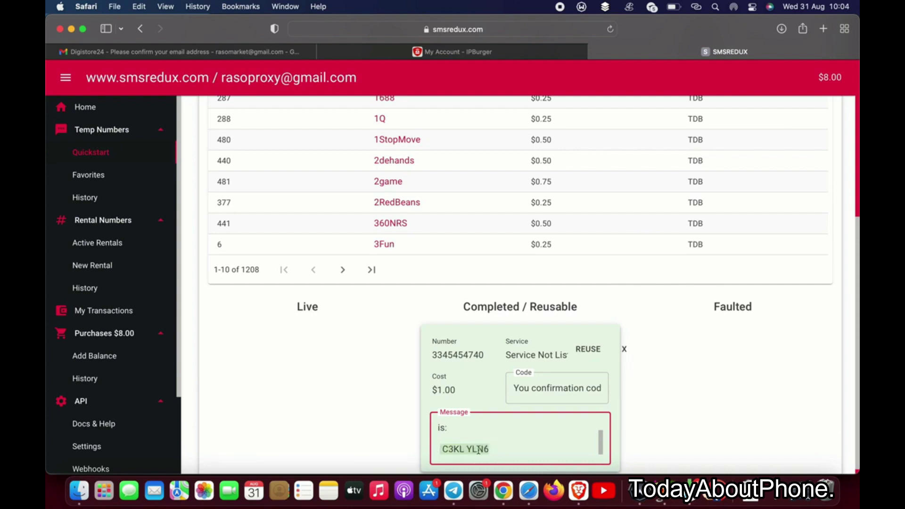
pyautogui.rightClick(478, 451)
pyautogui.click(517, 325)
# - Paste the received code into the Code field, verify the phone, and review the loaded dashboard
pyautogui.click(578, 490)
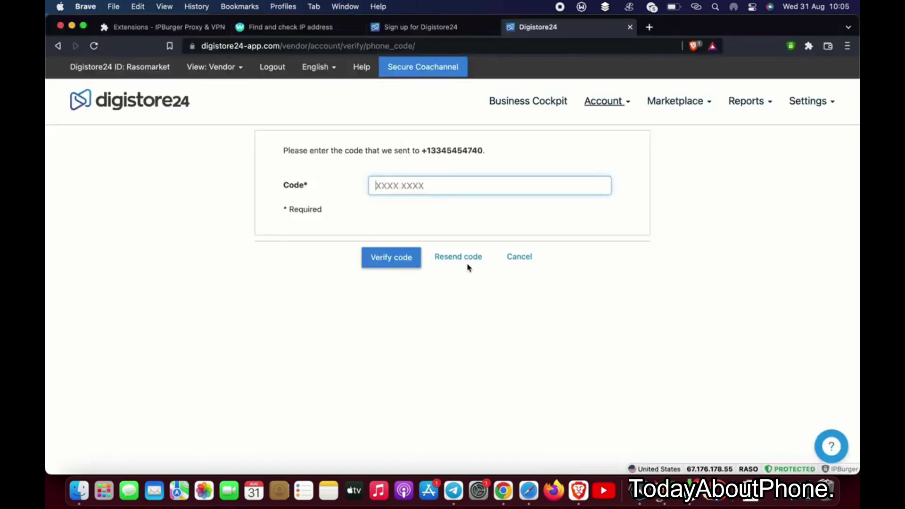
pyautogui.press('super+v')
pyautogui.click(399, 261)
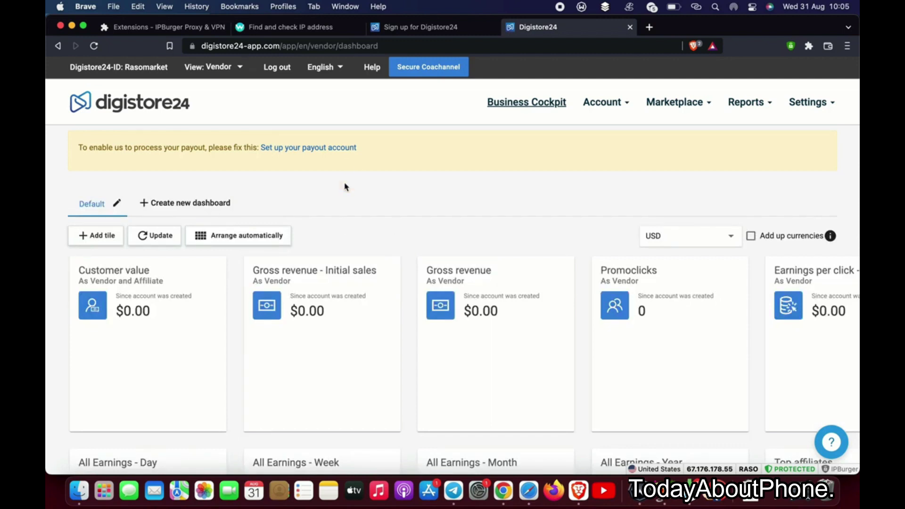
pyautogui.scroll(-5, 345, 223)
pyautogui.scroll(-4, 345, 223)
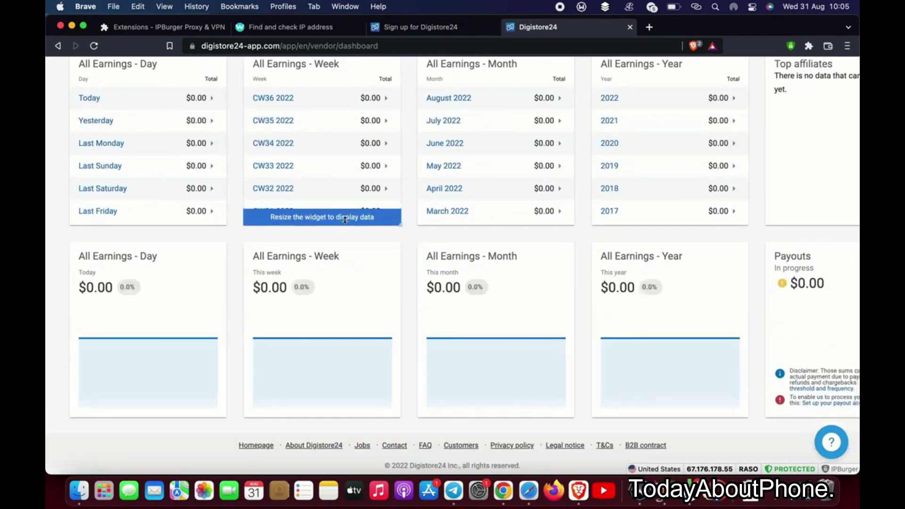
pyautogui.scroll(9, 345, 220)
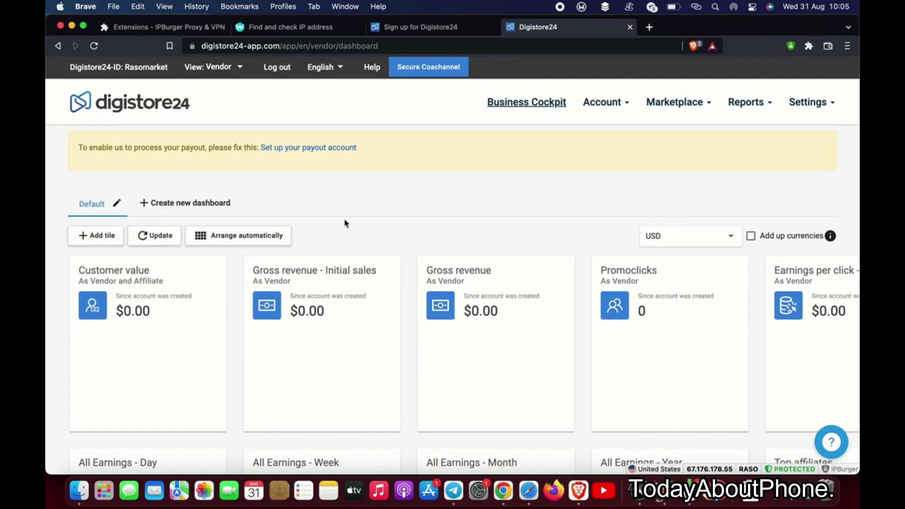
pyautogui.click(320, 150)
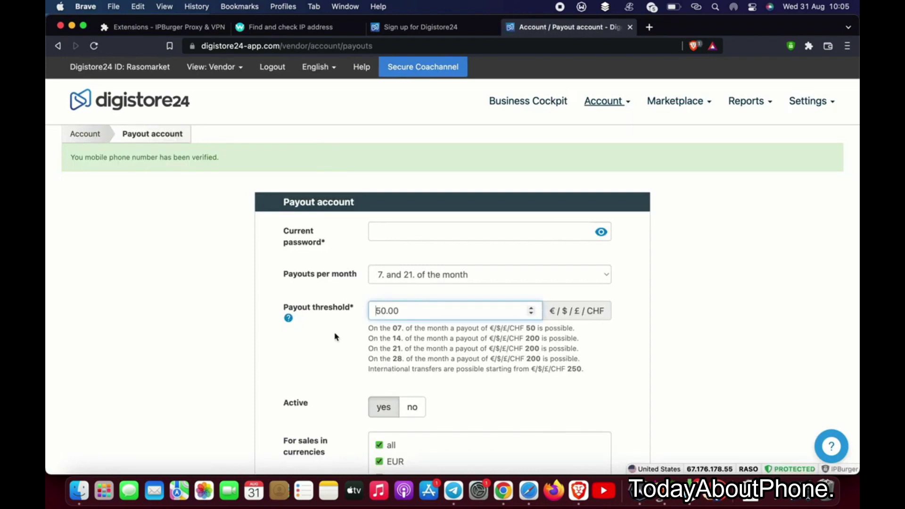
pyautogui.scroll(-6, 333, 338)
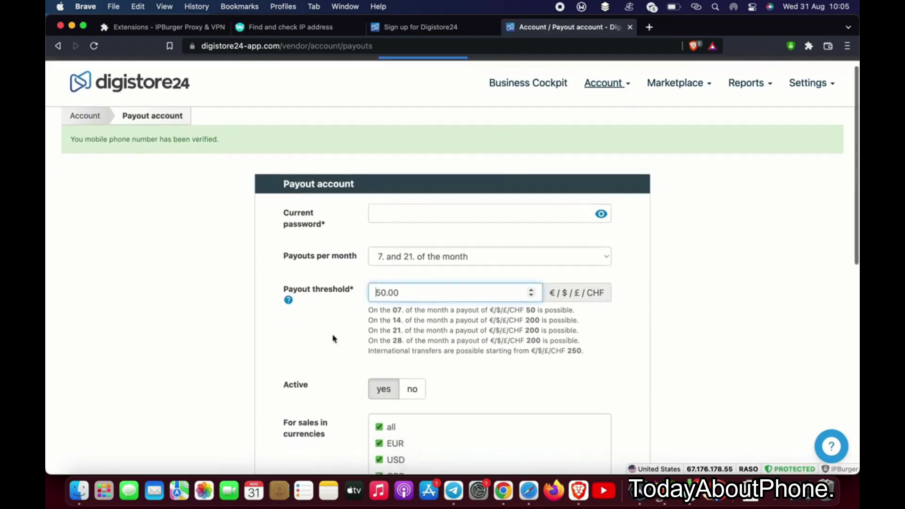
pyautogui.scroll(-1, 334, 338)
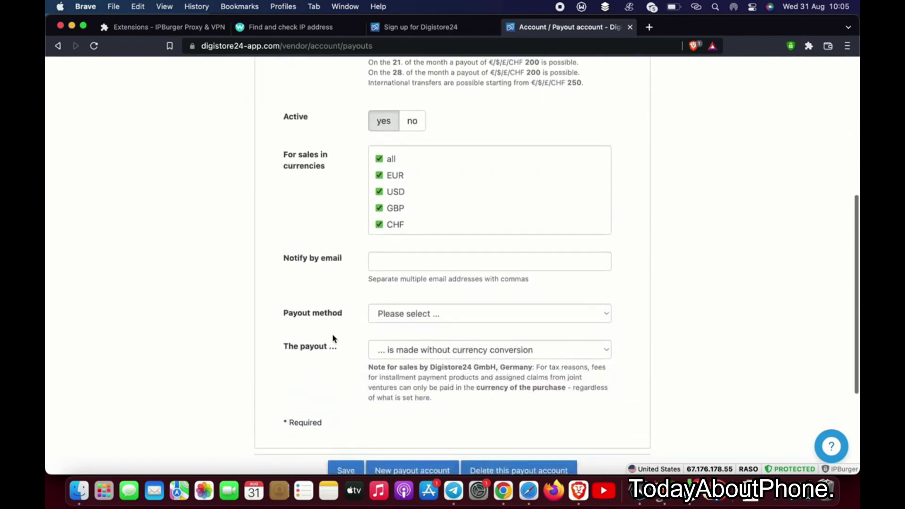
pyautogui.click(418, 302)
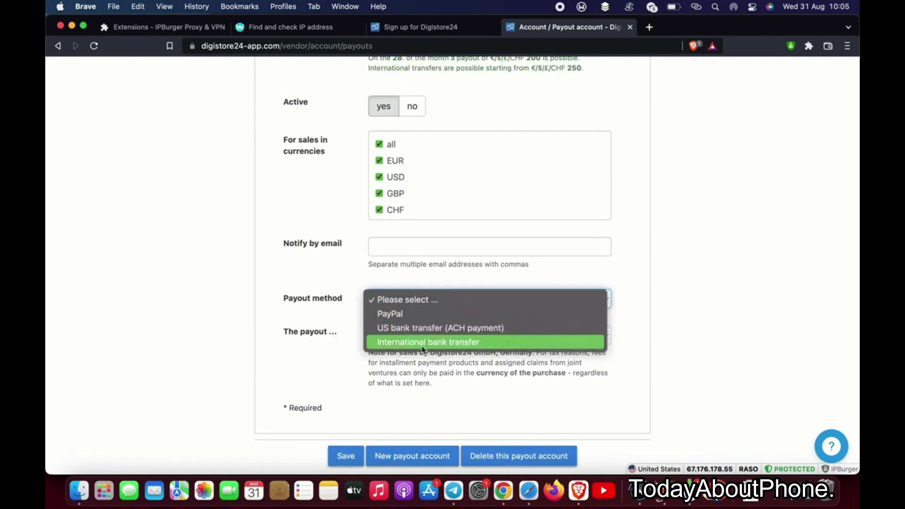
pyautogui.click(350, 279)
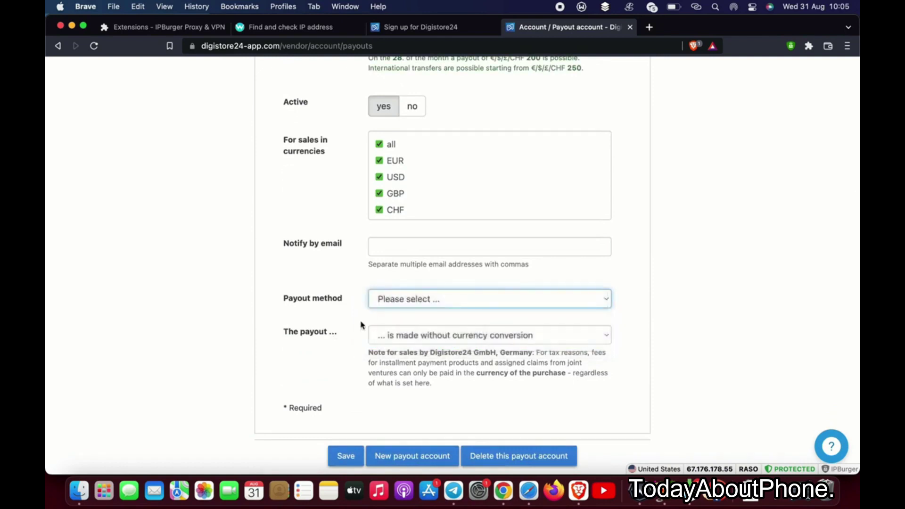
pyautogui.click(408, 337)
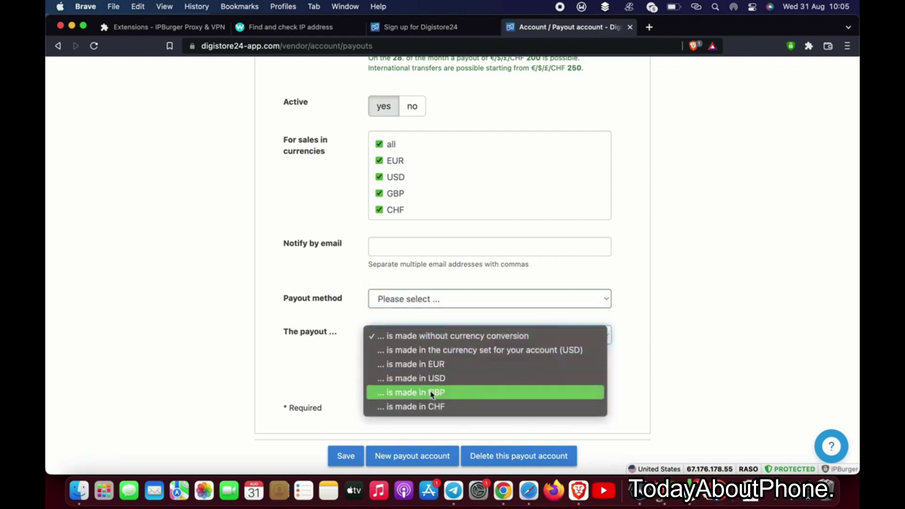
pyautogui.click(328, 385)
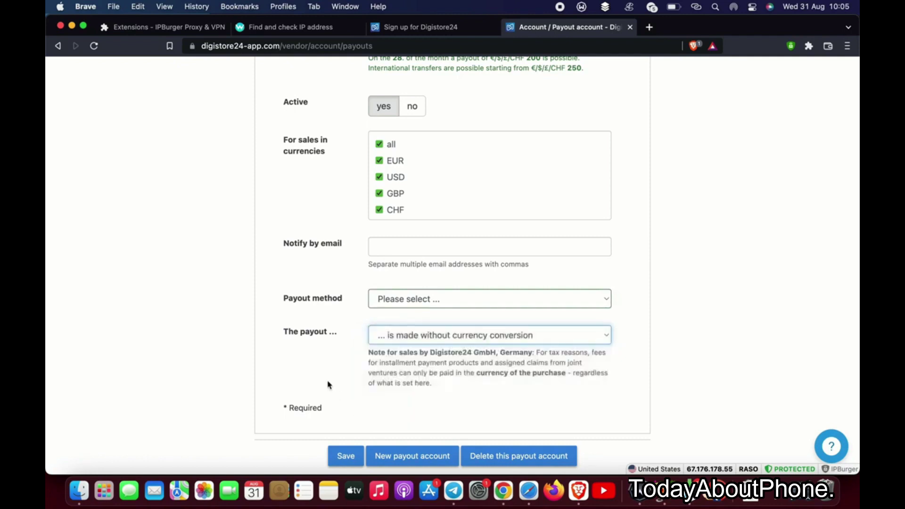
pyautogui.scroll(5, 328, 385)
pyautogui.scroll(2, 328, 385)
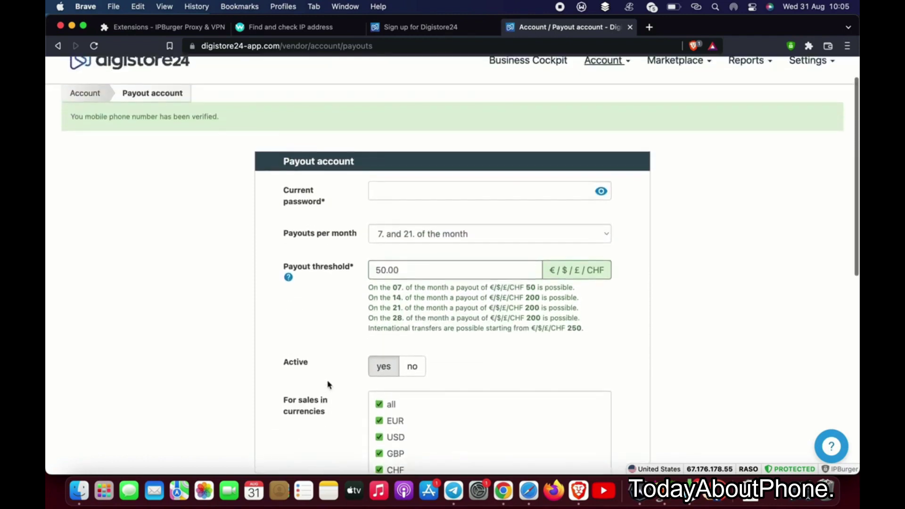
pyautogui.scroll(-10, 328, 385)
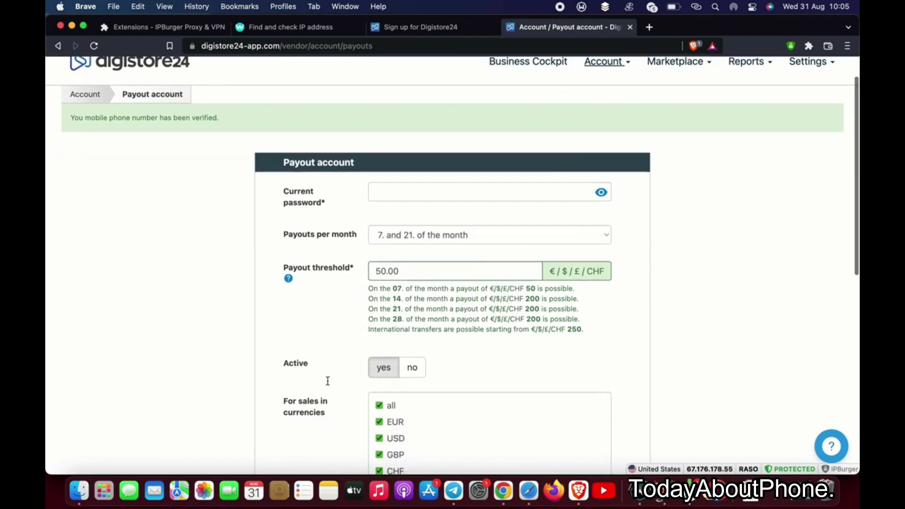
pyautogui.scroll(8, 328, 385)
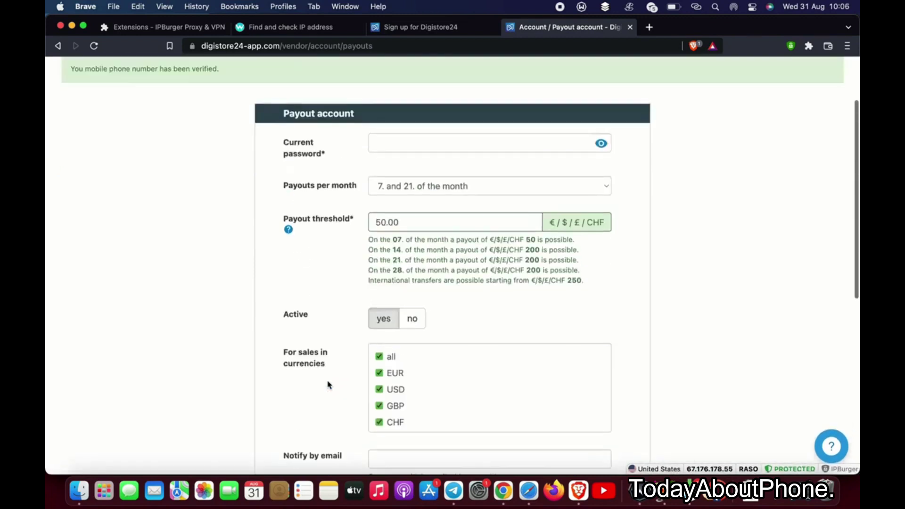
pyautogui.scroll(-8, 327, 380)
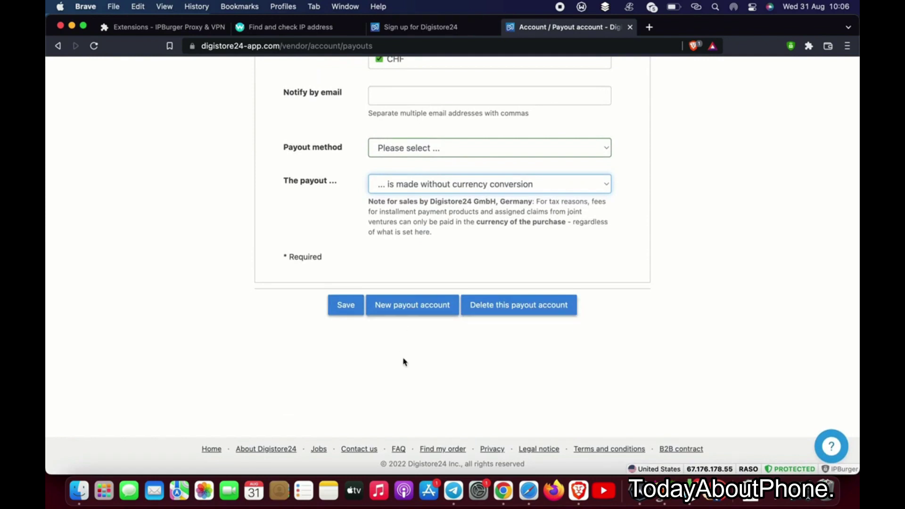
pyautogui.scroll(10, 402, 364)
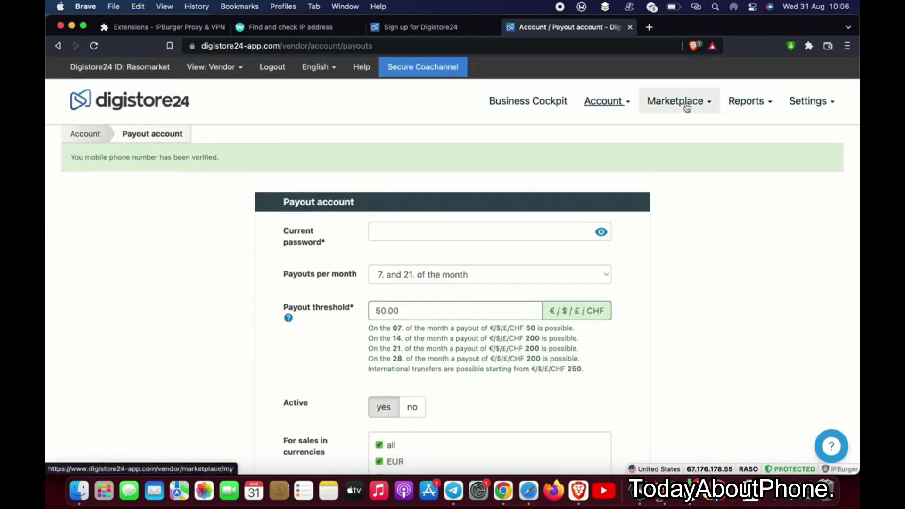
pyautogui.click(683, 103)
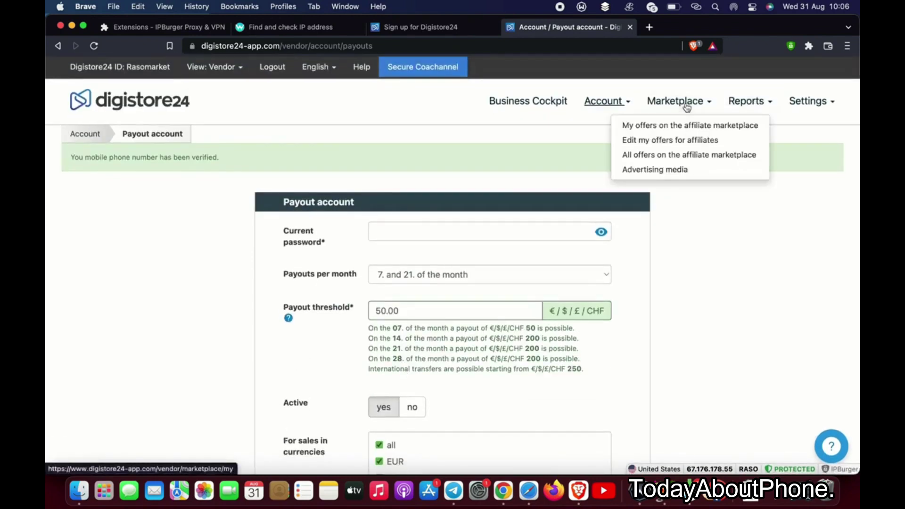
# - Open My offers on the affiliate marketplace, then browse the All offers for affiliates list
pyautogui.click(654, 125)
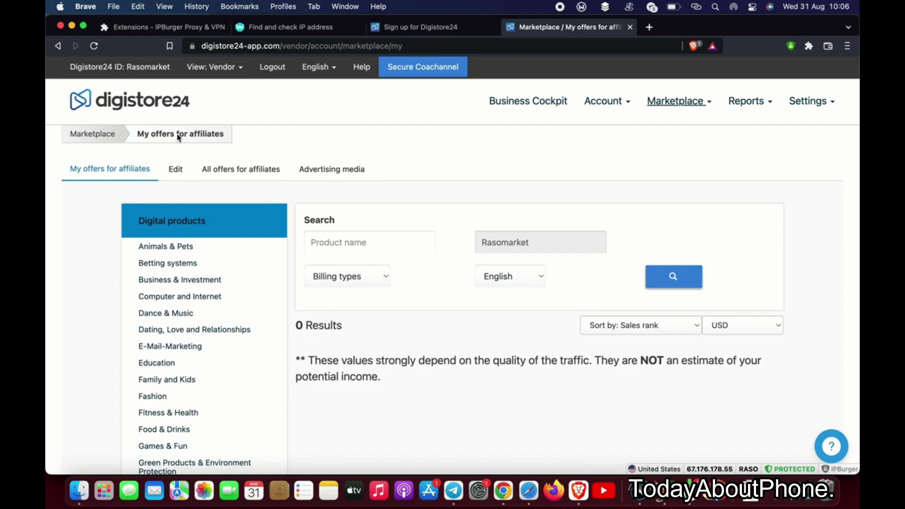
pyautogui.click(236, 174)
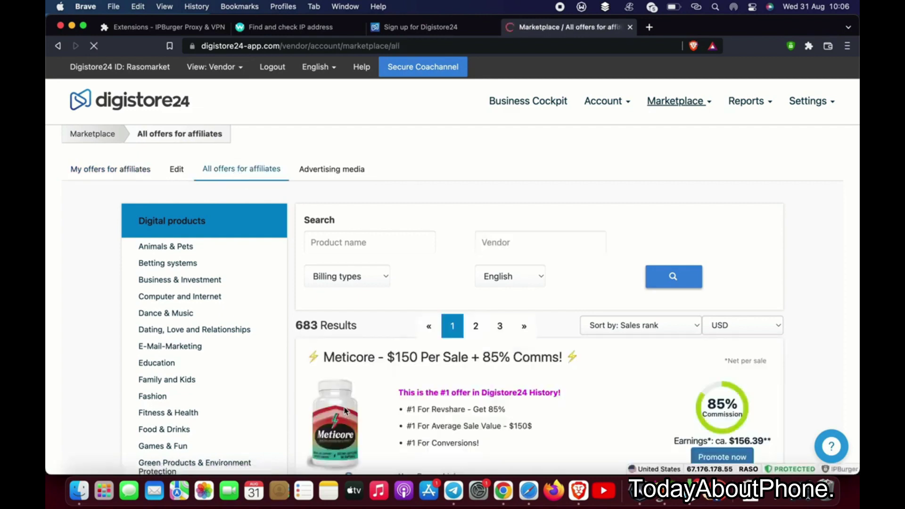
pyautogui.scroll(-3, 345, 412)
pyautogui.scroll(-1, 345, 411)
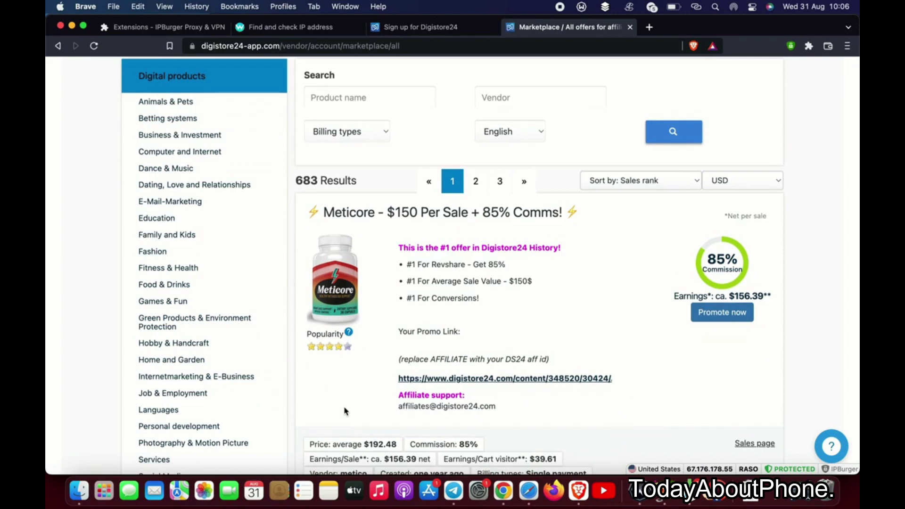
pyautogui.scroll(-8, 345, 411)
pyautogui.scroll(-3, 344, 411)
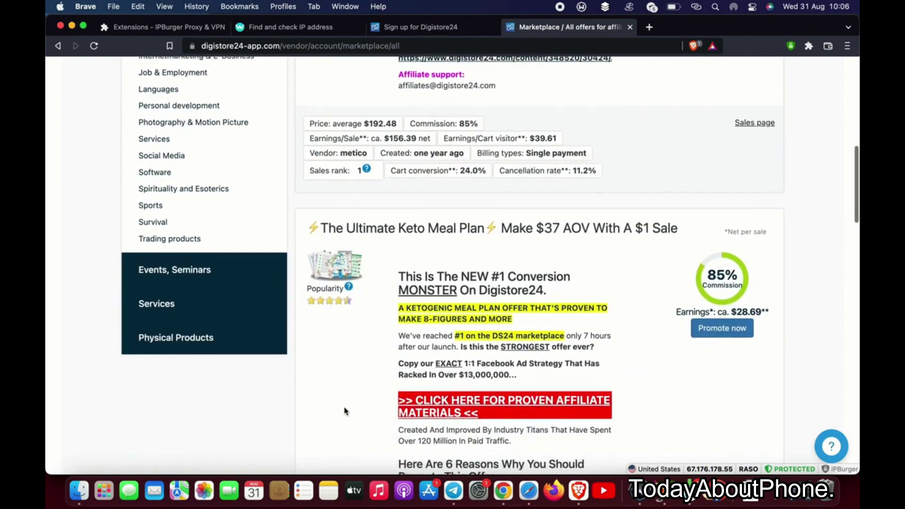
pyautogui.scroll(-10, 344, 405)
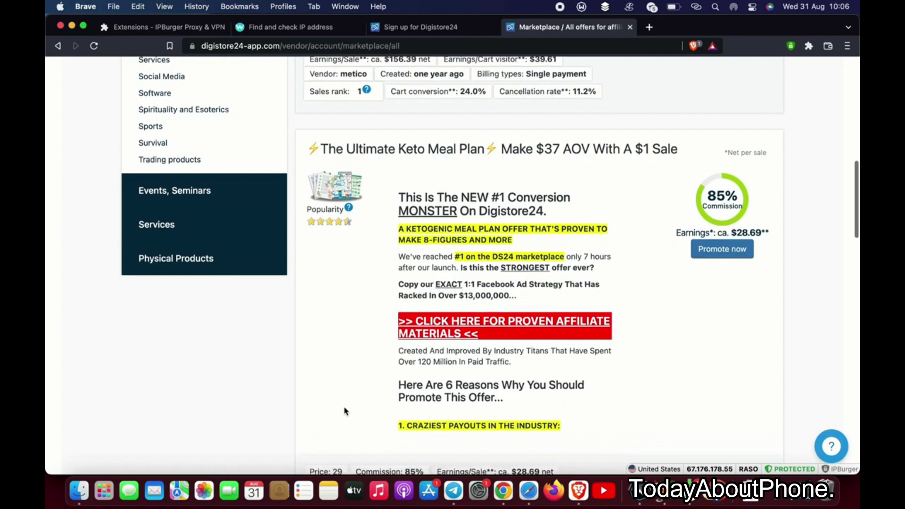
pyautogui.scroll(-12, 344, 407)
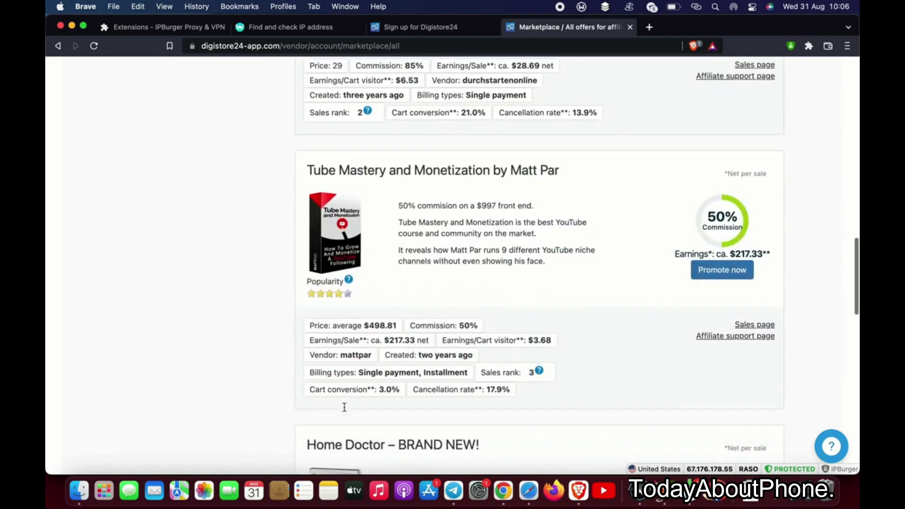
pyautogui.scroll(-10, 345, 410)
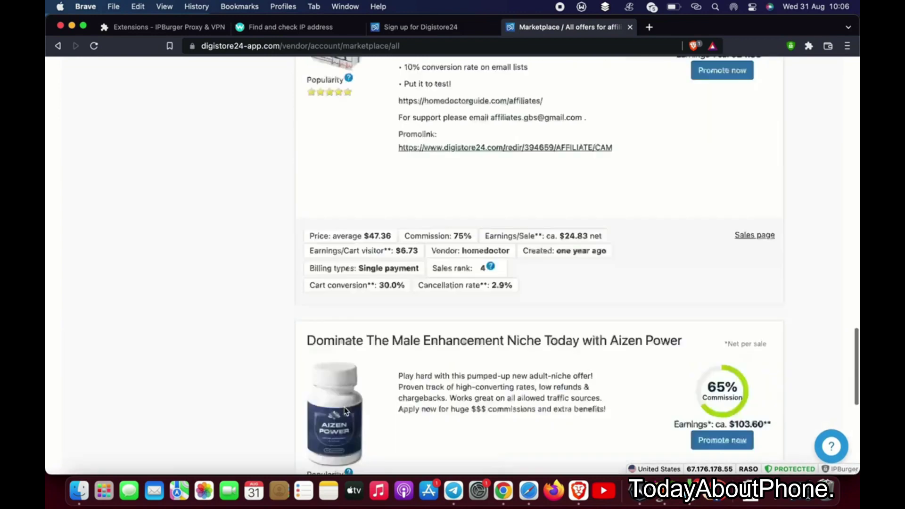
pyautogui.scroll(20, 344, 411)
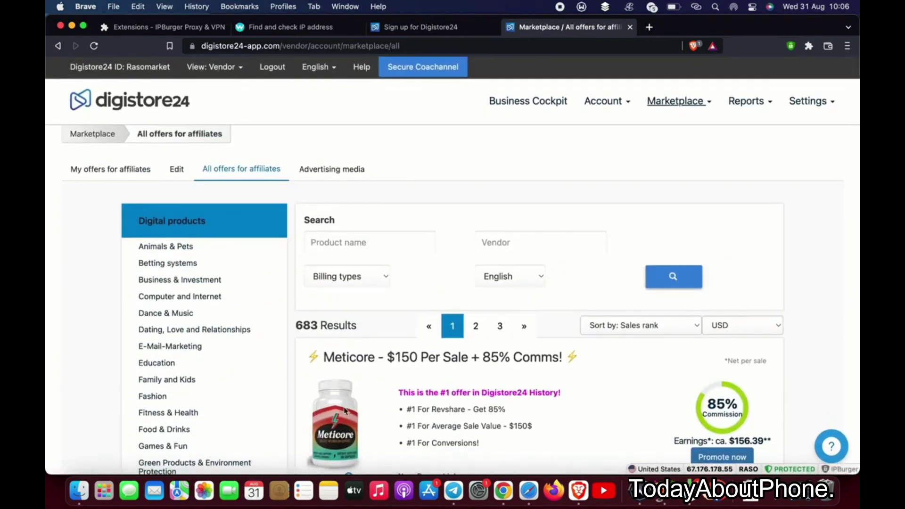
# - Filter the offers to Betting systems, review the 3 results, then return to My offers for affiliates
pyautogui.click(171, 265)
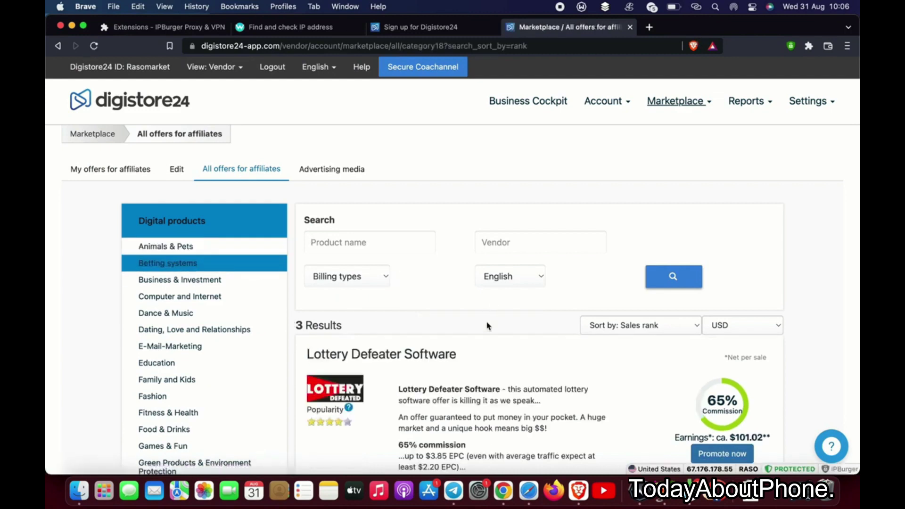
pyautogui.scroll(-12, 470, 361)
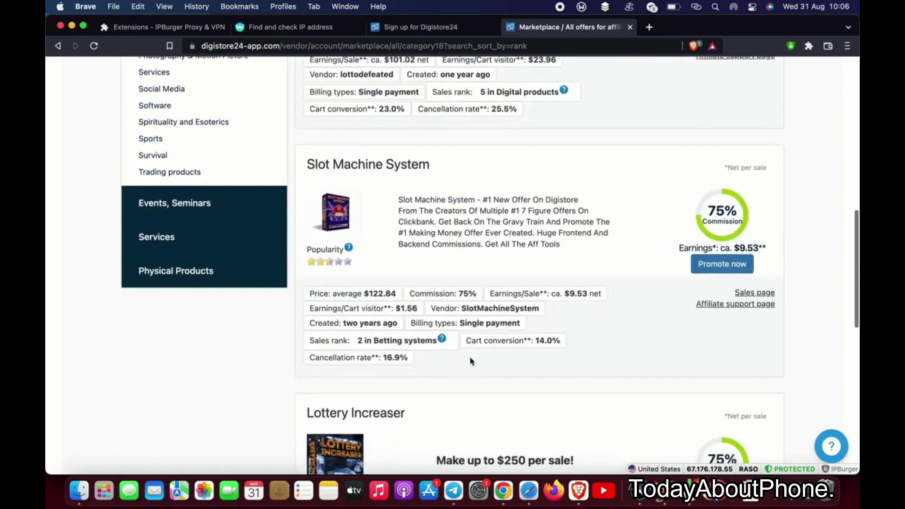
pyautogui.scroll(-8, 470, 361)
pyautogui.scroll(12, 471, 361)
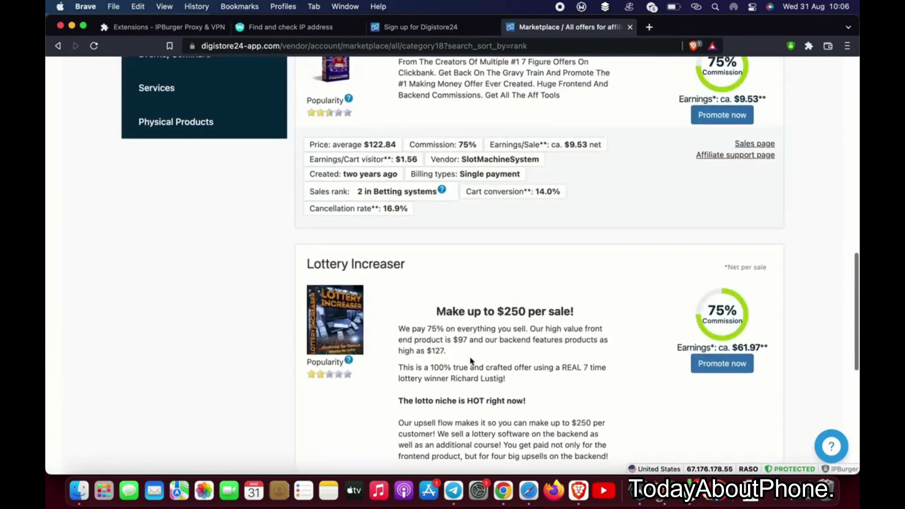
pyautogui.scroll(10, 471, 361)
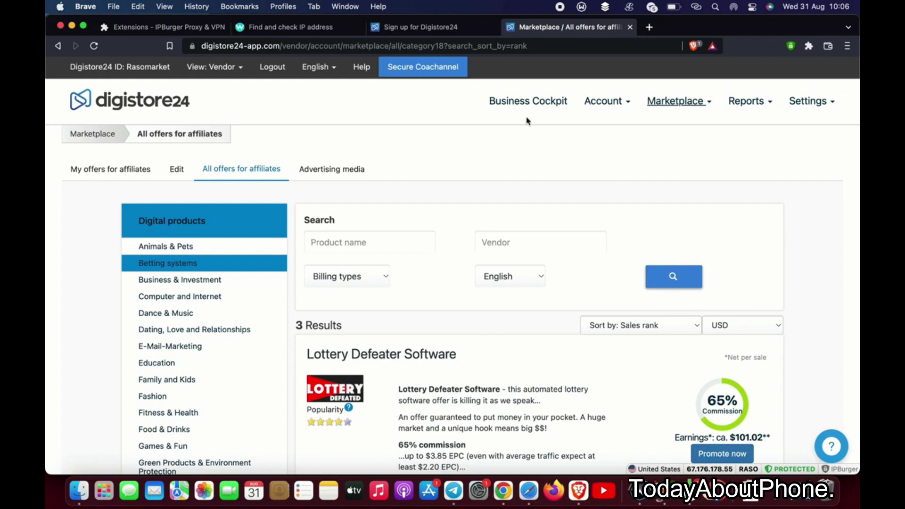
pyautogui.click(108, 171)
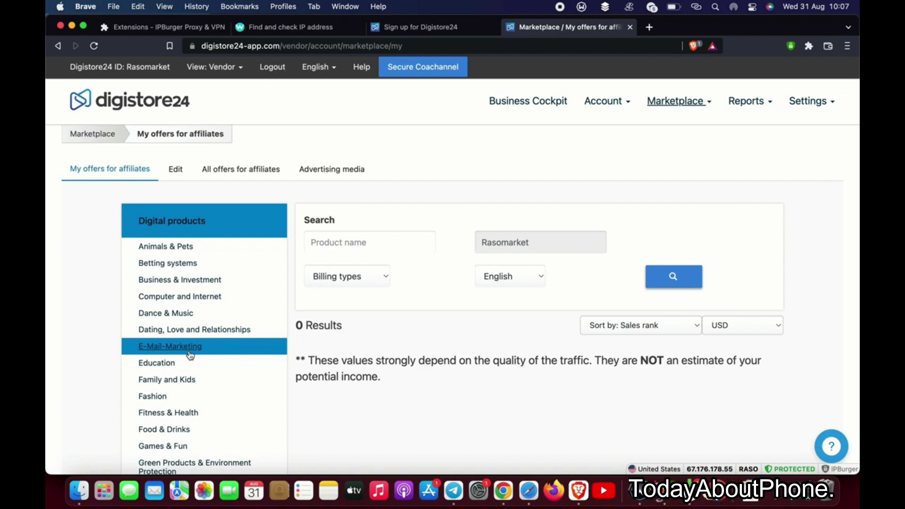
# - Filter own offers to E-Mail-Marketing, then view the account details via the ID link
pyautogui.click(181, 348)
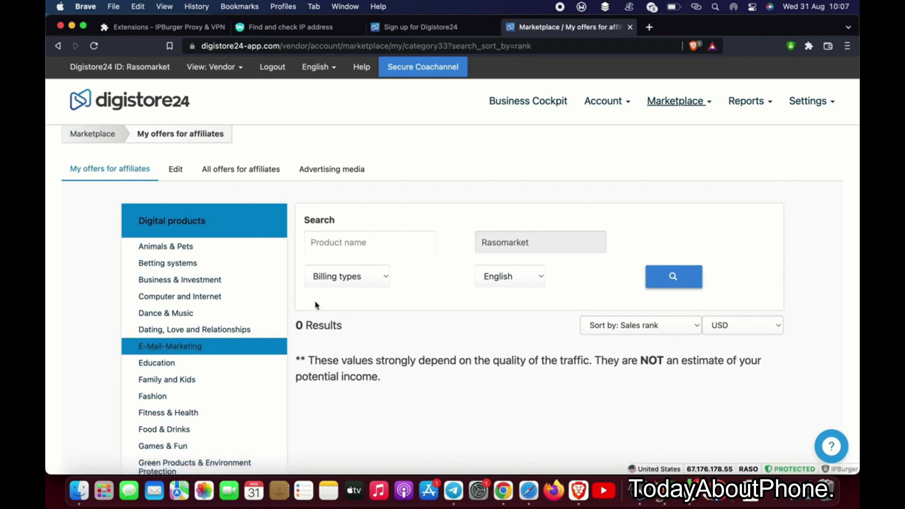
pyautogui.moveTo(819, 108)
pyautogui.moveTo(612, 108)
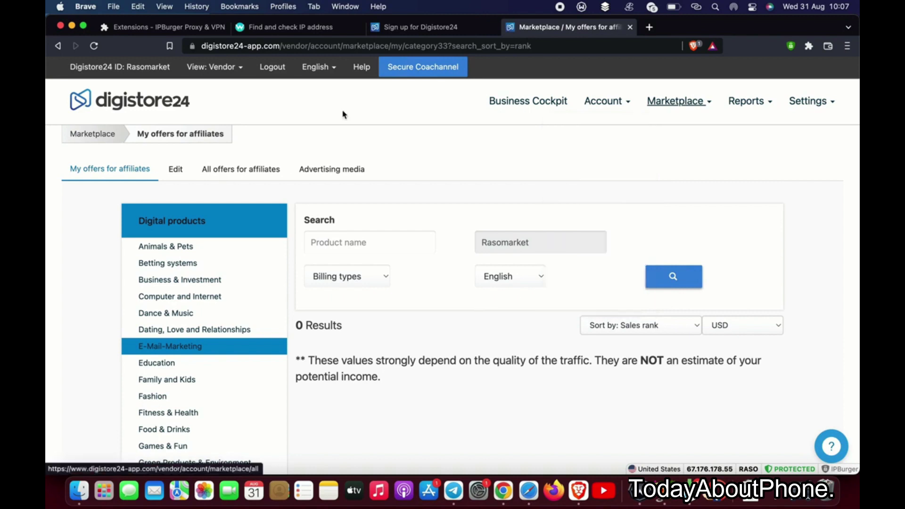
pyautogui.click(162, 68)
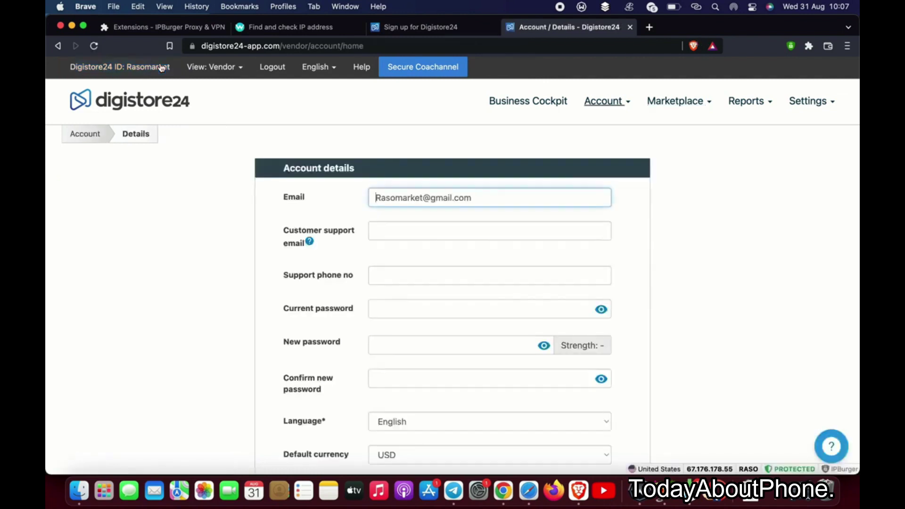
# - Review the Business Cockpit vendor dashboard, then minimize both Brave browser windows
pyautogui.click(525, 102)
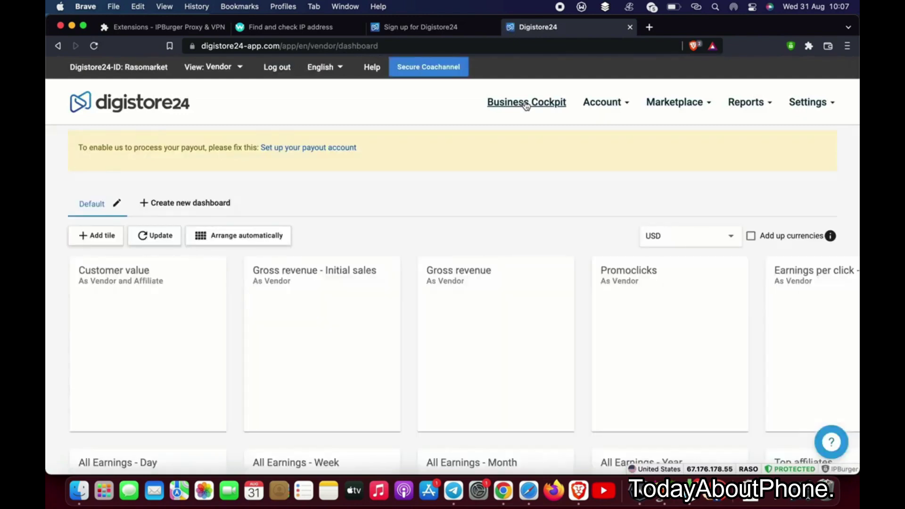
pyautogui.scroll(-5, 461, 256)
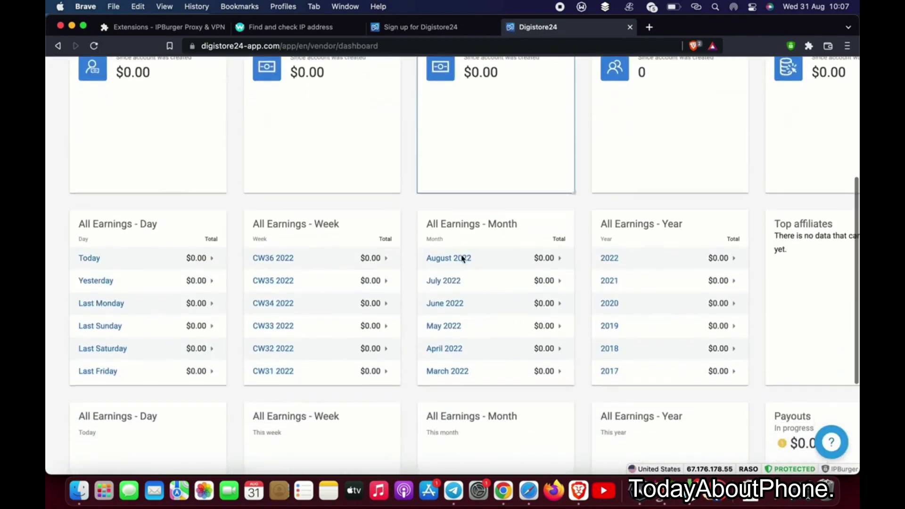
pyautogui.scroll(5, 463, 258)
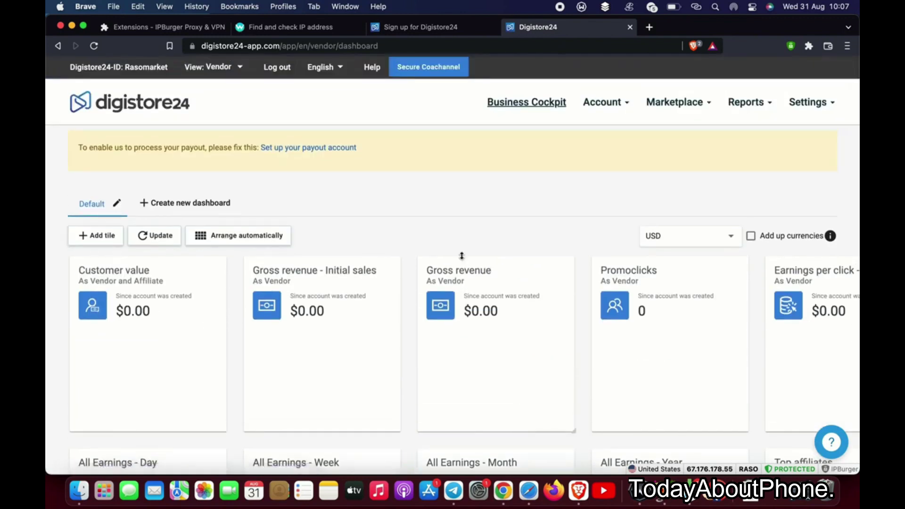
pyautogui.click(72, 26)
pyautogui.click(72, 29)
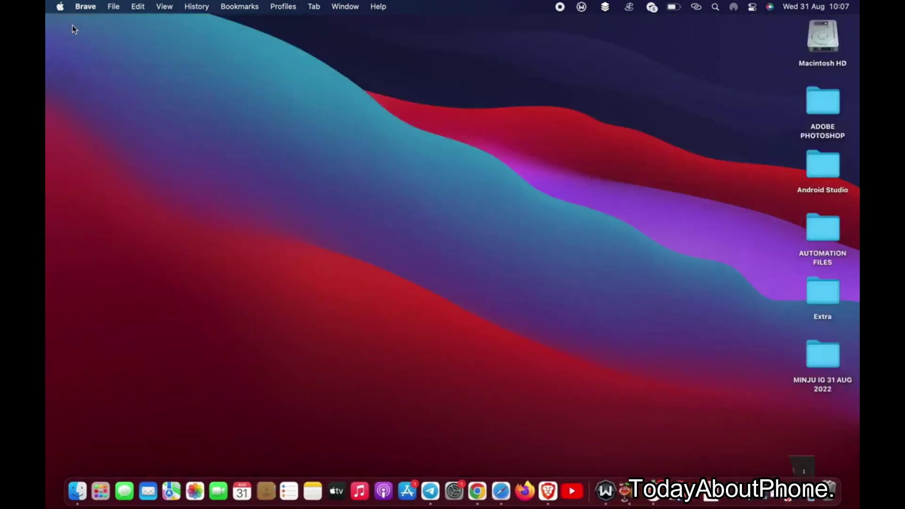